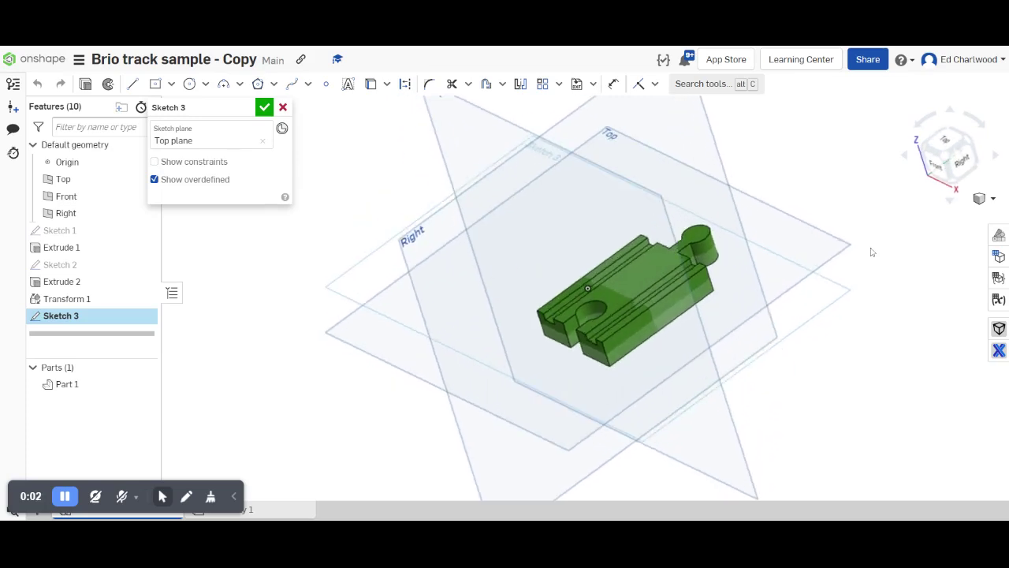
pyautogui.moveTo(875, 254); pyautogui.dragTo(836, 253, button='middle')
pyautogui.scroll(2, 834, 253)
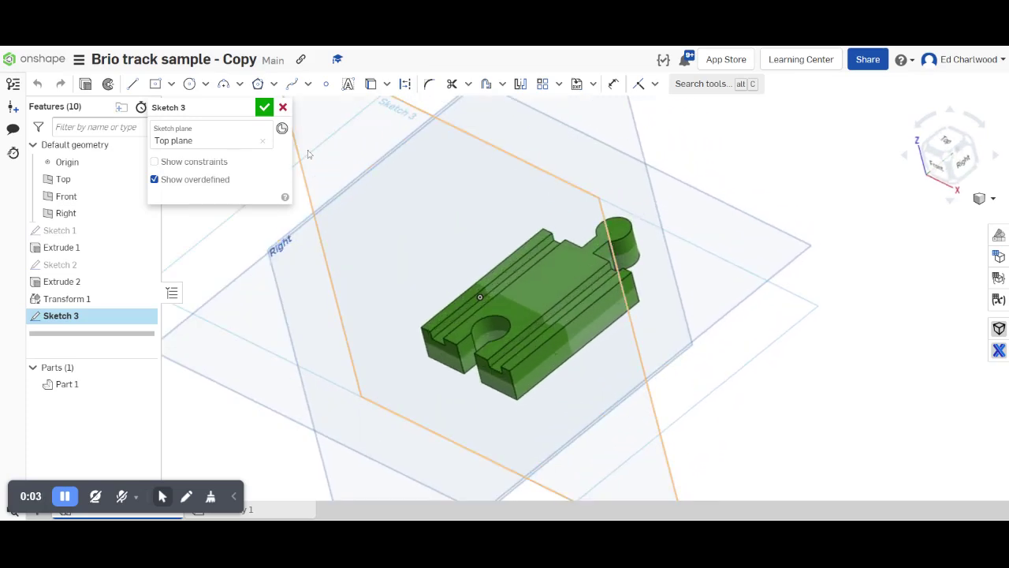
pyautogui.click(283, 107)
# Sketch a center-point rectangle 100 mm wide and 120 mm high on the Top plane, centred around the track piece, and finish the sketch
pyautogui.moveTo(762, 317)
pyautogui.mouseDown(button='right')
pyautogui.moveTo(762, 308)
pyautogui.moveTo(769, 314)
pyautogui.mouseUp(button='right')
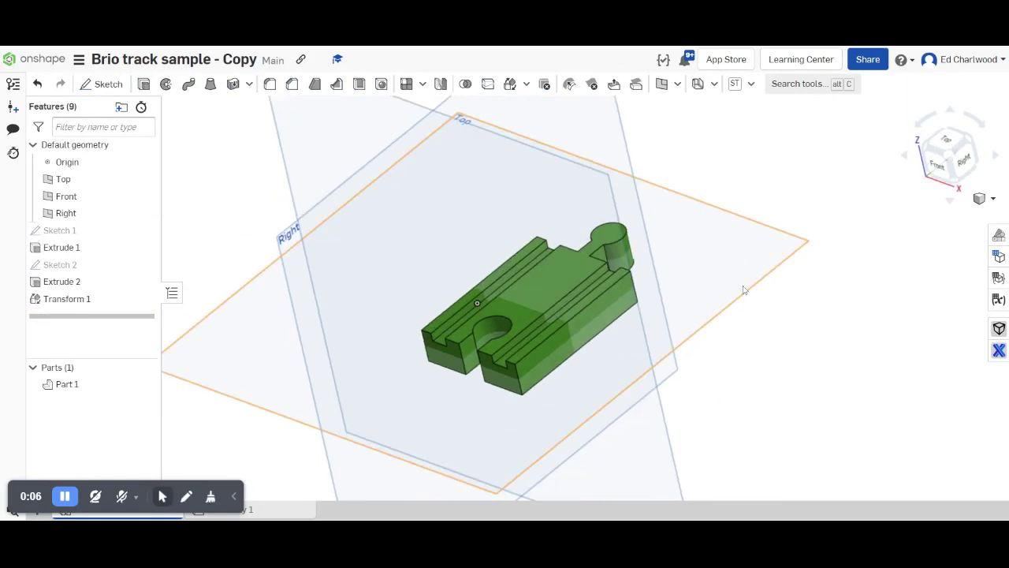
pyautogui.rightClick(729, 261)
pyautogui.click(774, 270)
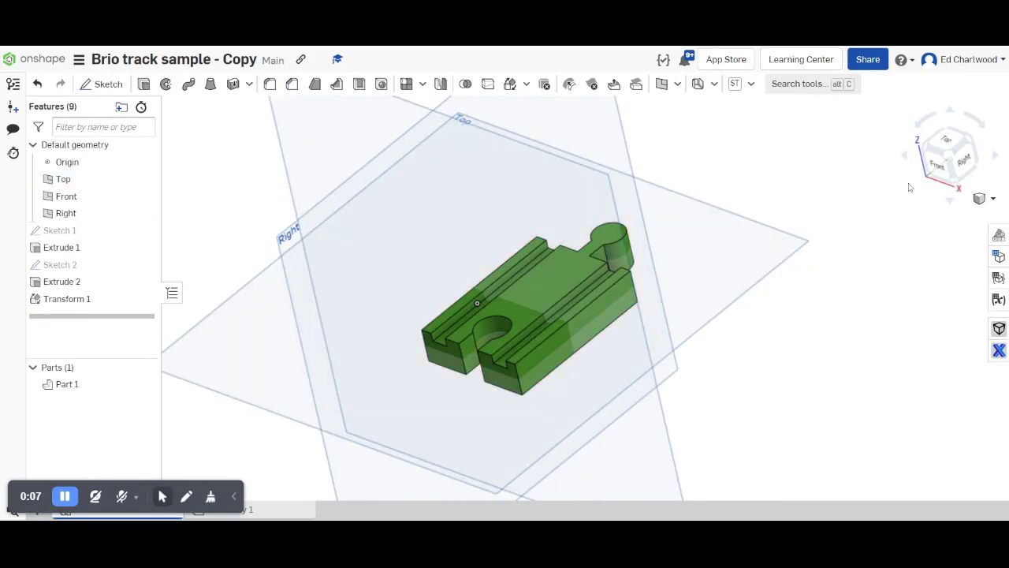
pyautogui.click(946, 140)
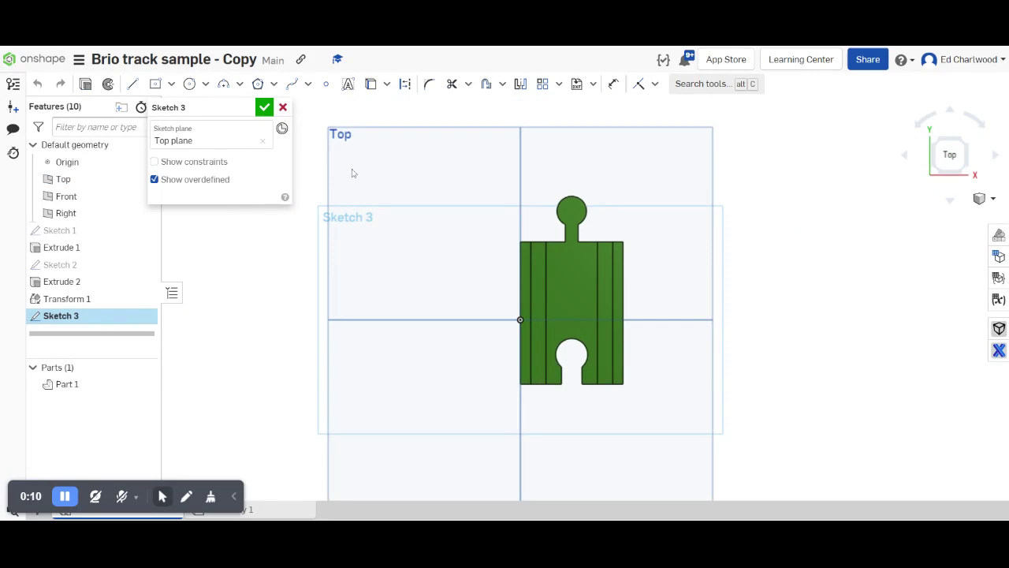
pyautogui.press('g')
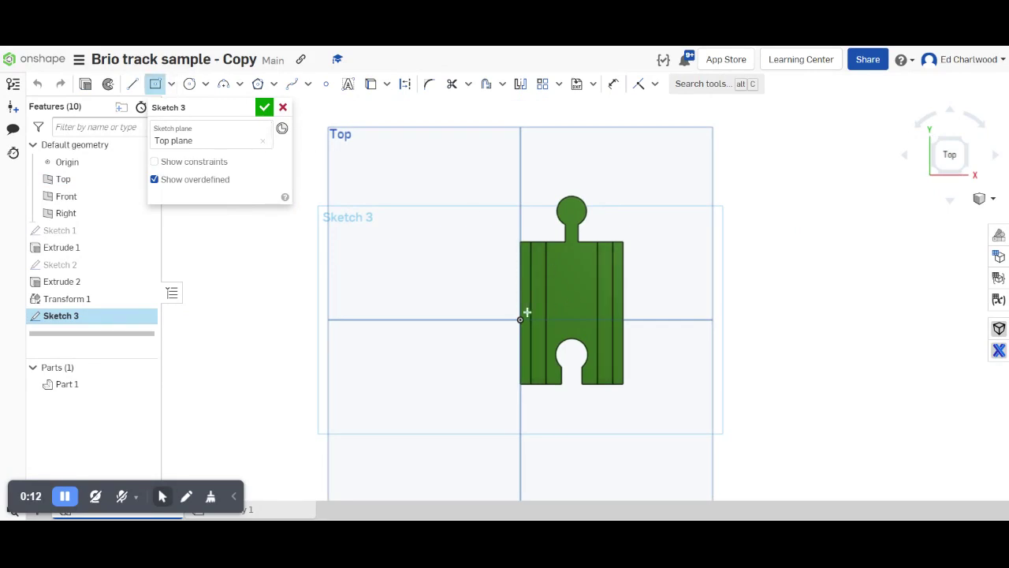
pyautogui.click(572, 300)
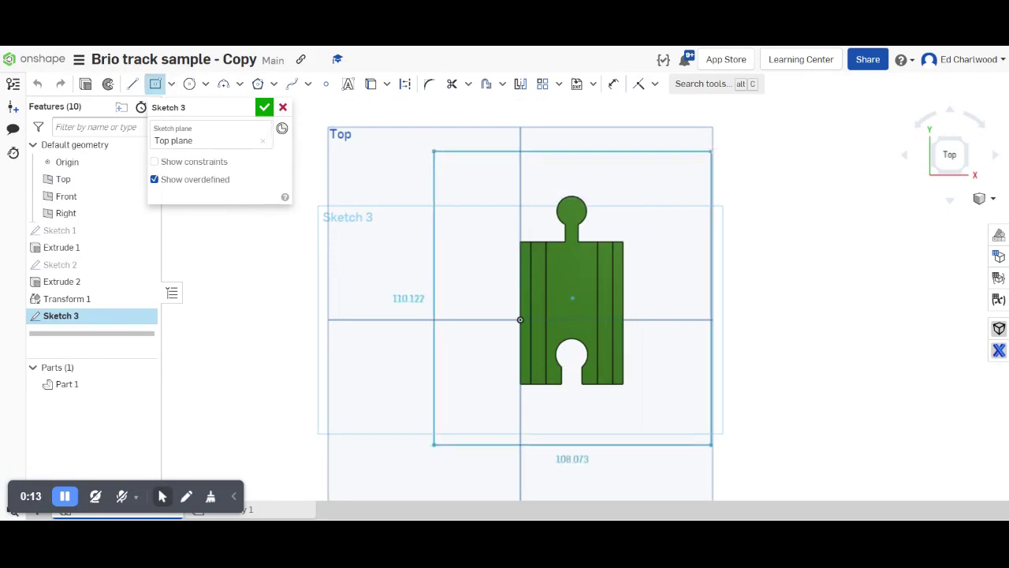
pyautogui.click(708, 137)
pyautogui.write('100')
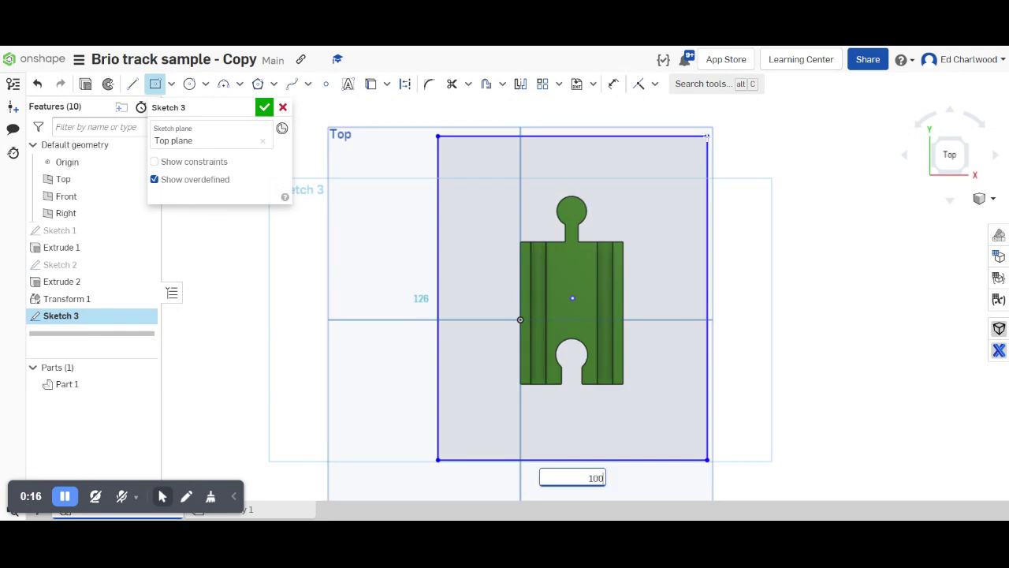
pyautogui.press('Return')
pyautogui.write('120')
pyautogui.press('Return')
pyautogui.moveTo(753, 228); pyautogui.dragTo(764, 183, button='right')
pyautogui.click(265, 108)
# Extrude the rectangle symmetrically with a depth of 50 mm as a new part enclosing the track piece
pyautogui.moveTo(781, 259); pyautogui.dragTo(735, 253, button='right')
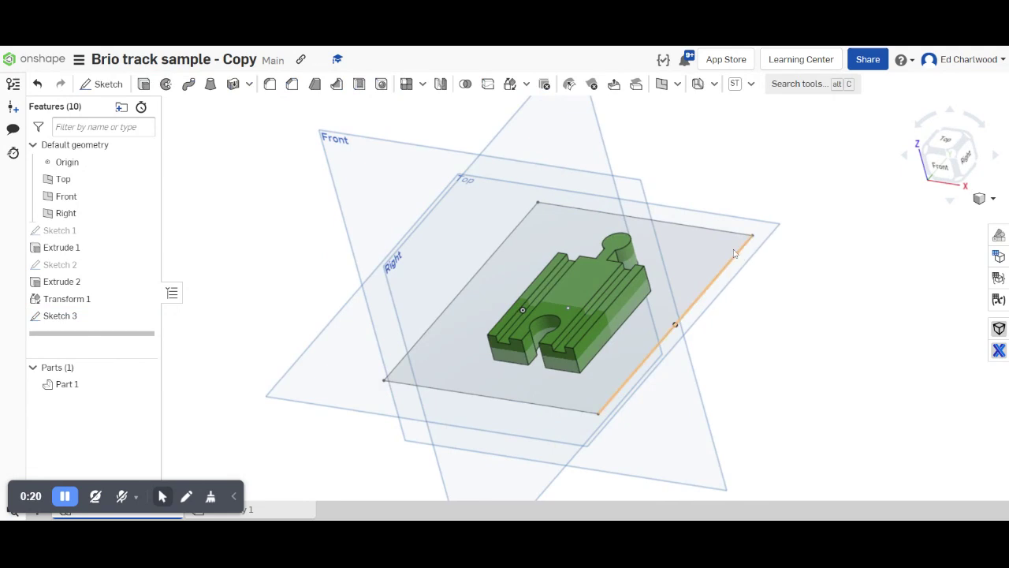
pyautogui.click(717, 249)
pyautogui.click(143, 84)
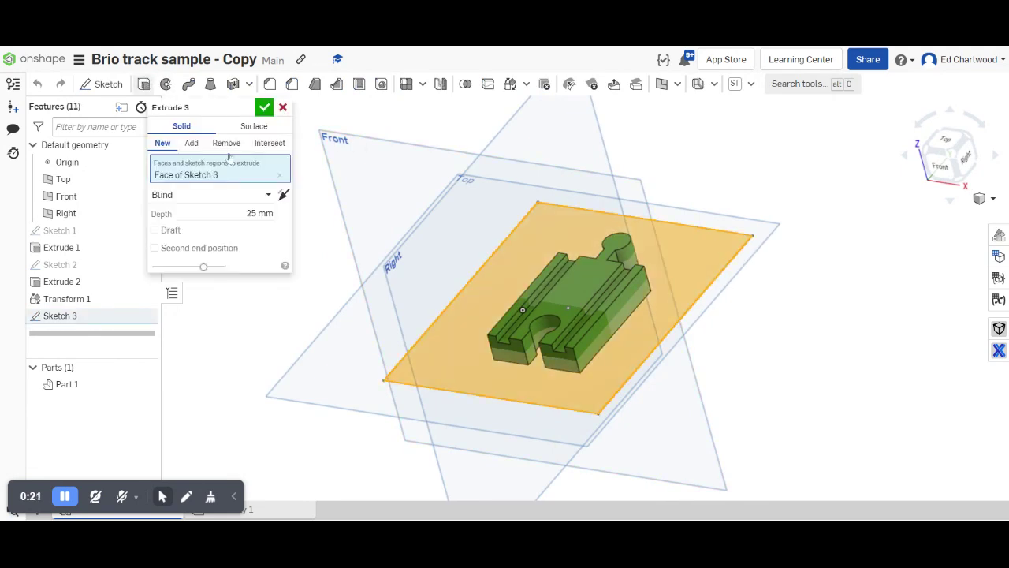
pyautogui.click(260, 199)
pyautogui.click(249, 233)
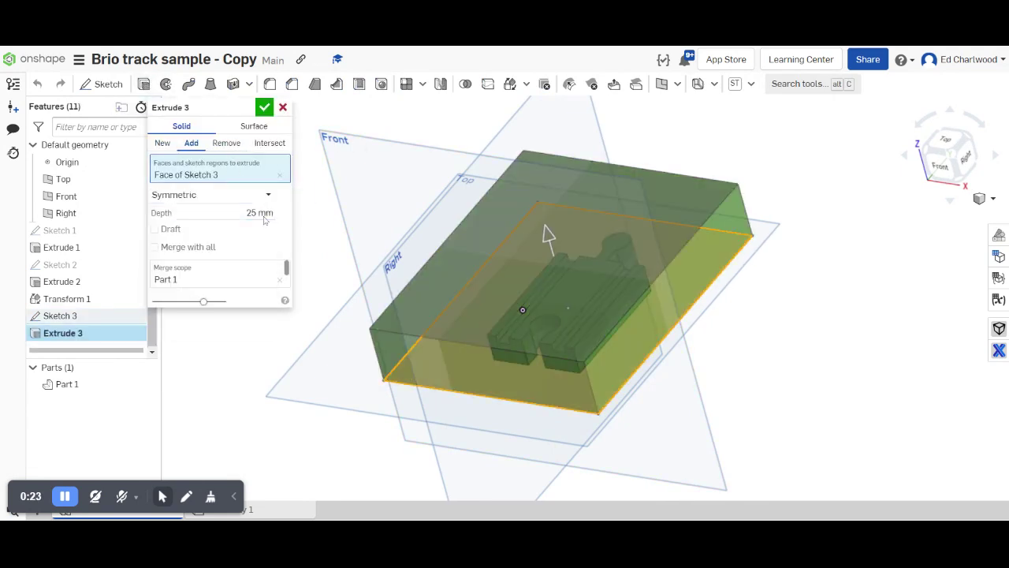
pyautogui.click(259, 213)
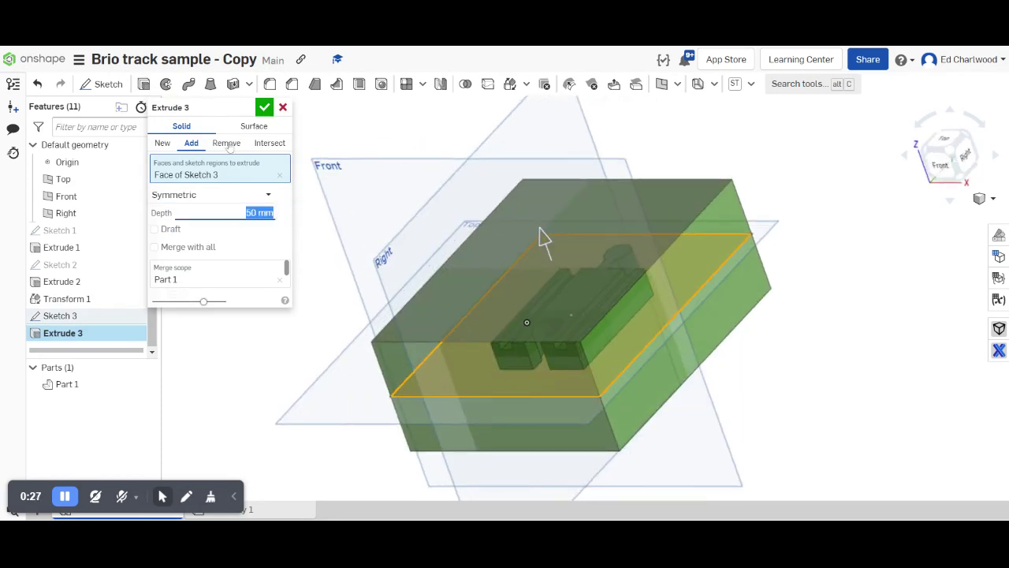
pyautogui.click(161, 143)
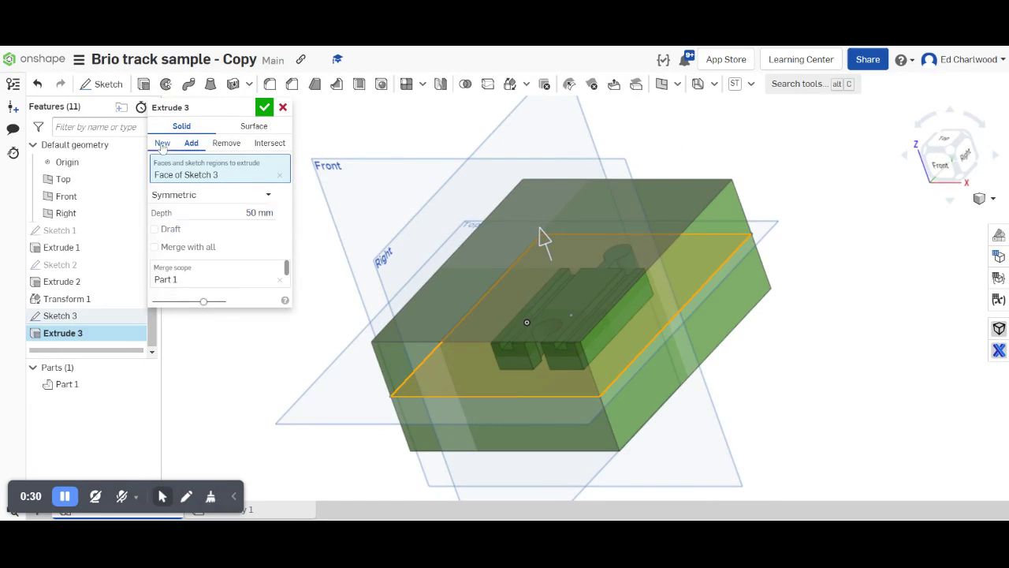
pyautogui.click(266, 106)
# Inspect the track piece inside the block with translucent display, and restore the shaded display
pyautogui.moveTo(426, 205); pyautogui.dragTo(446, 191, button='right')
pyautogui.click(992, 199)
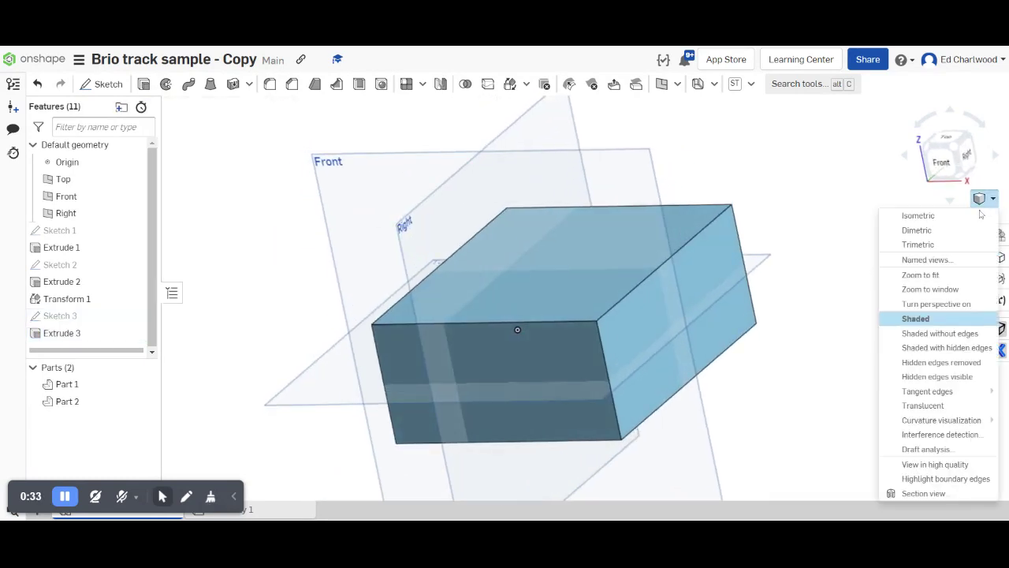
pyautogui.click(940, 404)
pyautogui.moveTo(862, 333)
pyautogui.mouseDown(button='right')
pyautogui.moveTo(836, 328)
pyautogui.moveTo(852, 327)
pyautogui.mouseUp(button='right')
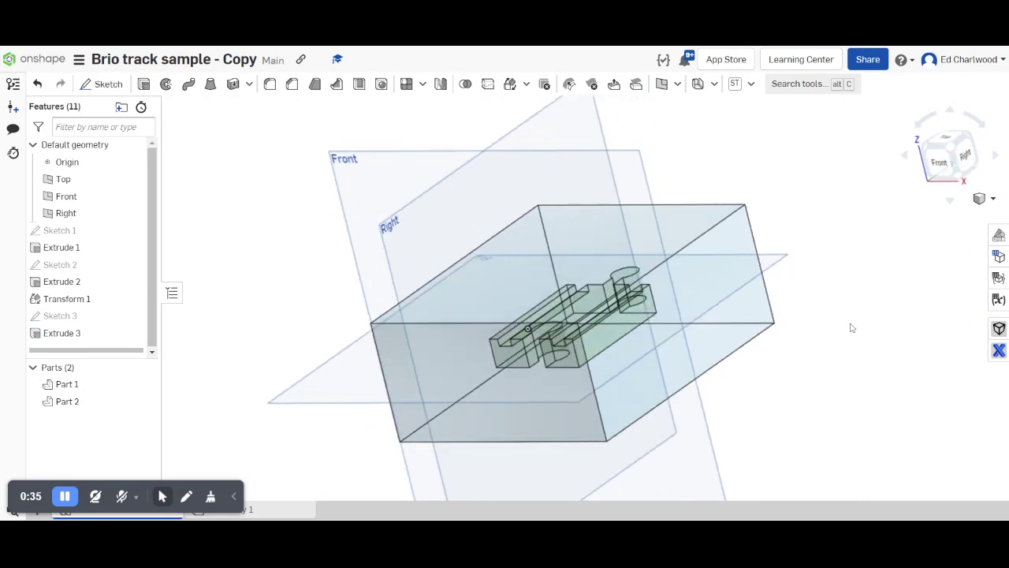
pyautogui.click(978, 201)
pyautogui.click(930, 259)
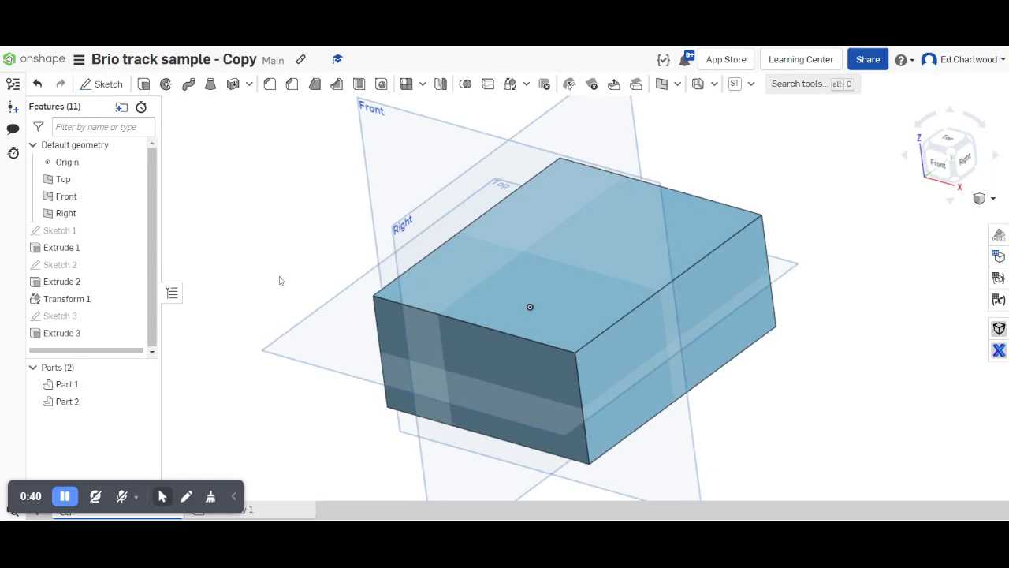
# Subtract the track piece (Part 1) from the block (Part 2) with a Boolean, without keeping the tool part
pyautogui.click(67, 384)
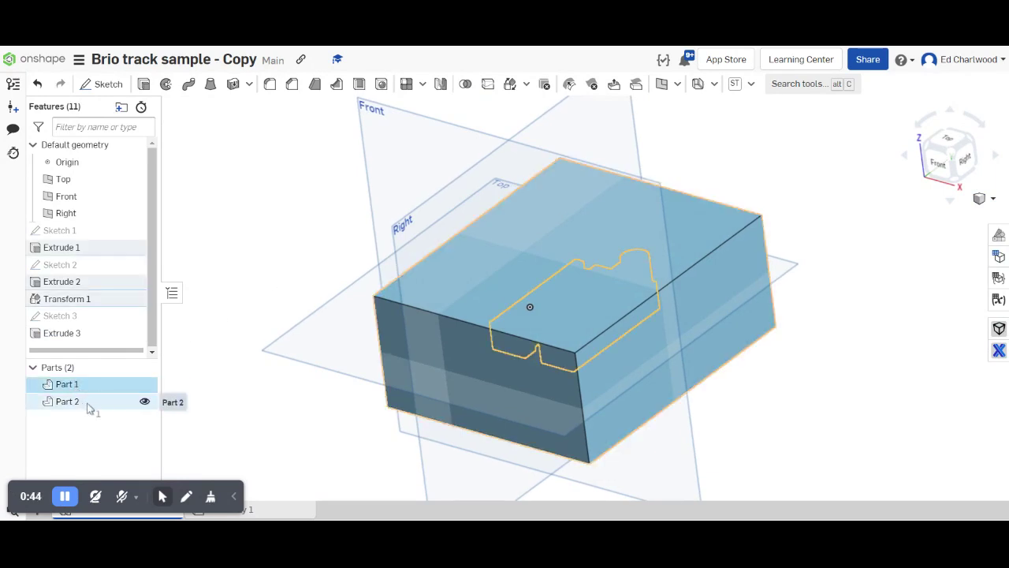
pyautogui.keyDown('shift'); pyautogui.click(67, 401); pyautogui.keyUp('shift')
pyautogui.rightClick(89, 406)
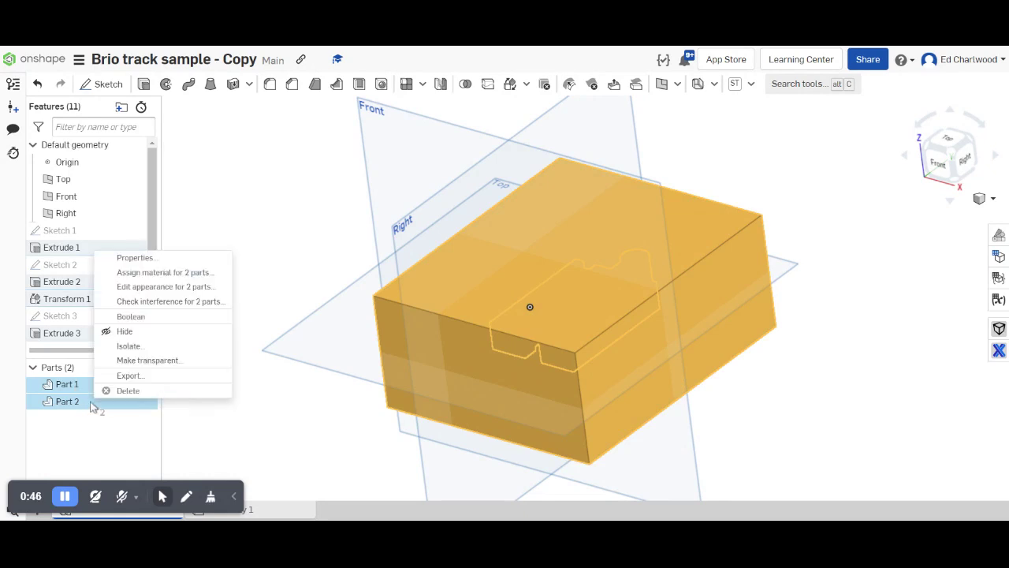
pyautogui.click(196, 326)
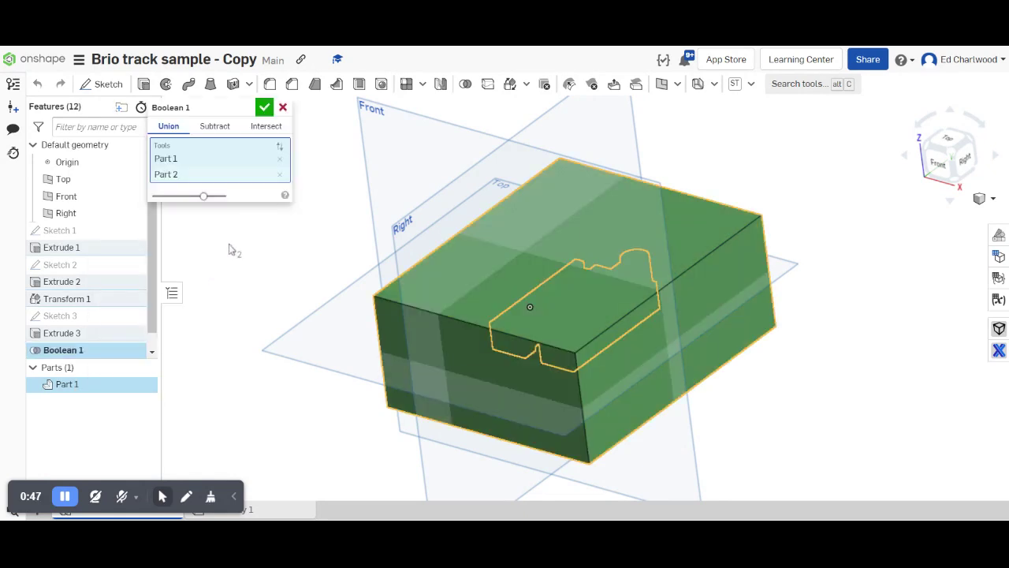
pyautogui.click(215, 127)
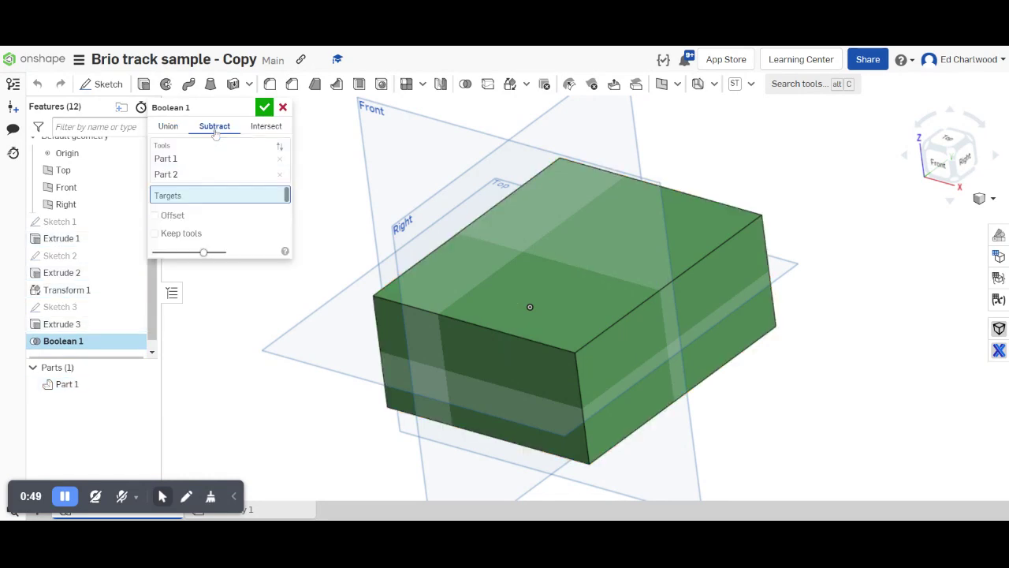
pyautogui.click(280, 158)
pyautogui.click(279, 158)
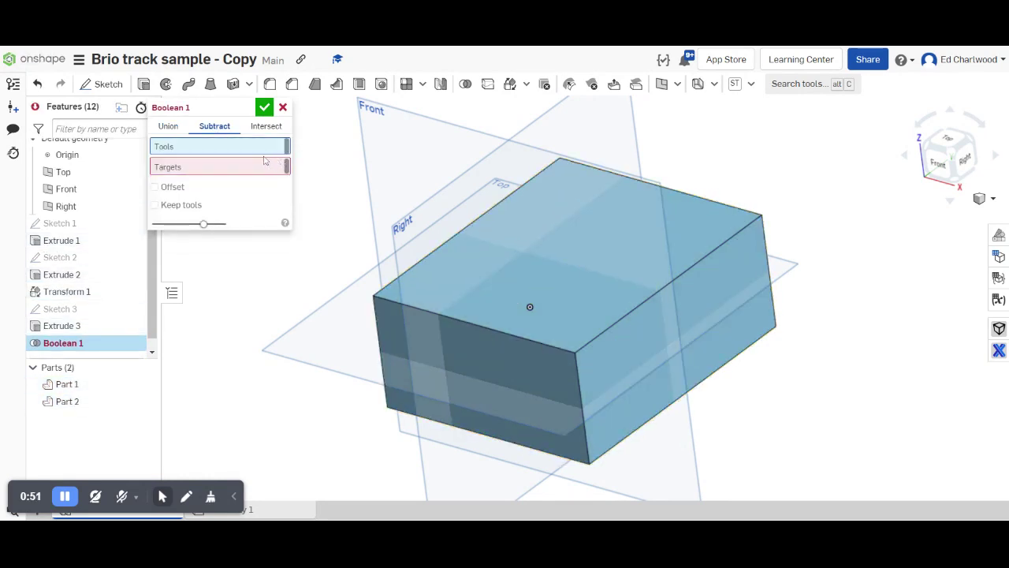
pyautogui.click(71, 384)
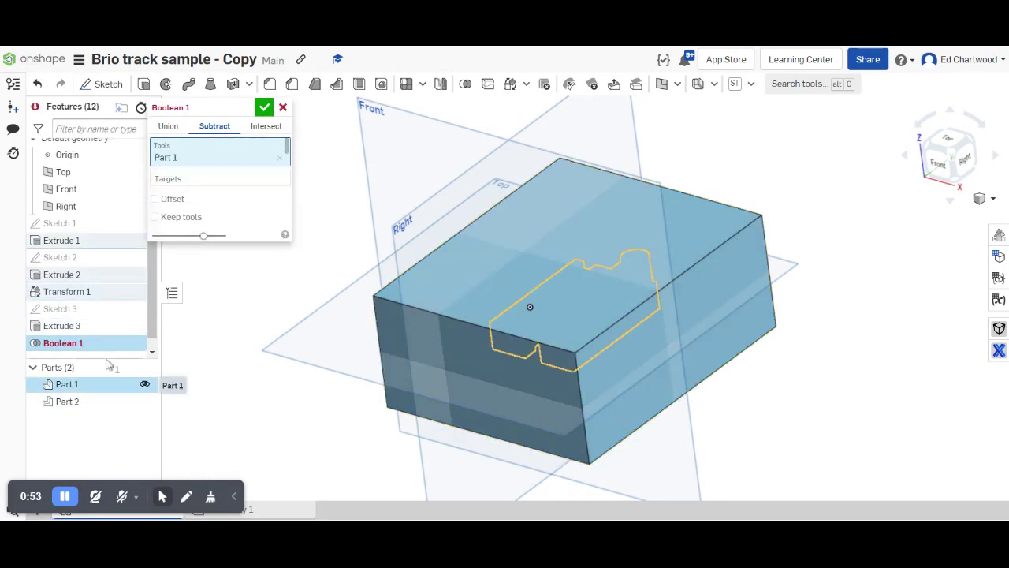
pyautogui.click(208, 183)
pyautogui.click(107, 402)
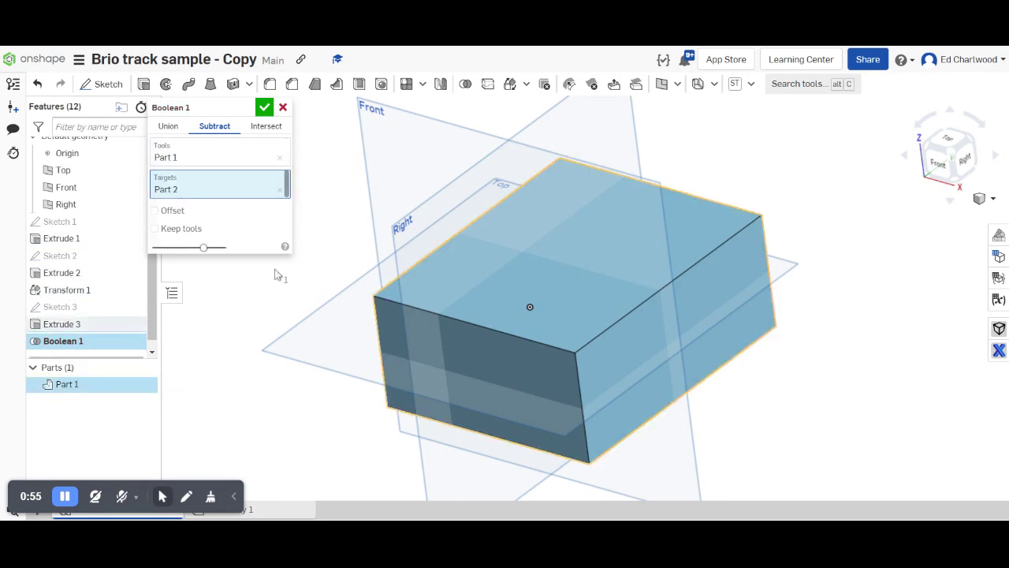
pyautogui.click(265, 108)
# Check the track-shaped cavity inside the block with translucent display, and return to shaded display
pyautogui.moveTo(348, 218); pyautogui.dragTo(345, 210, button='right')
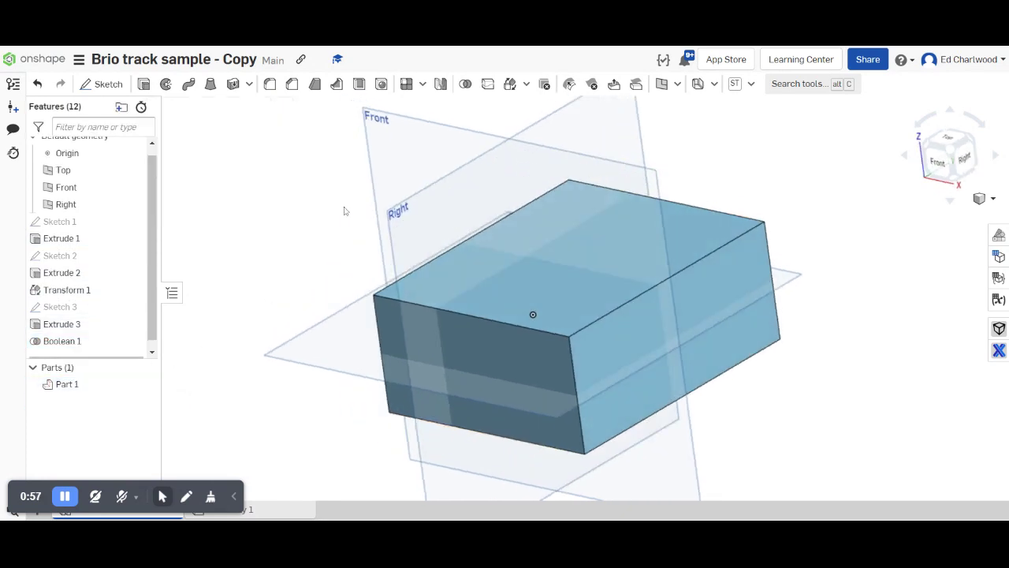
pyautogui.click(983, 199)
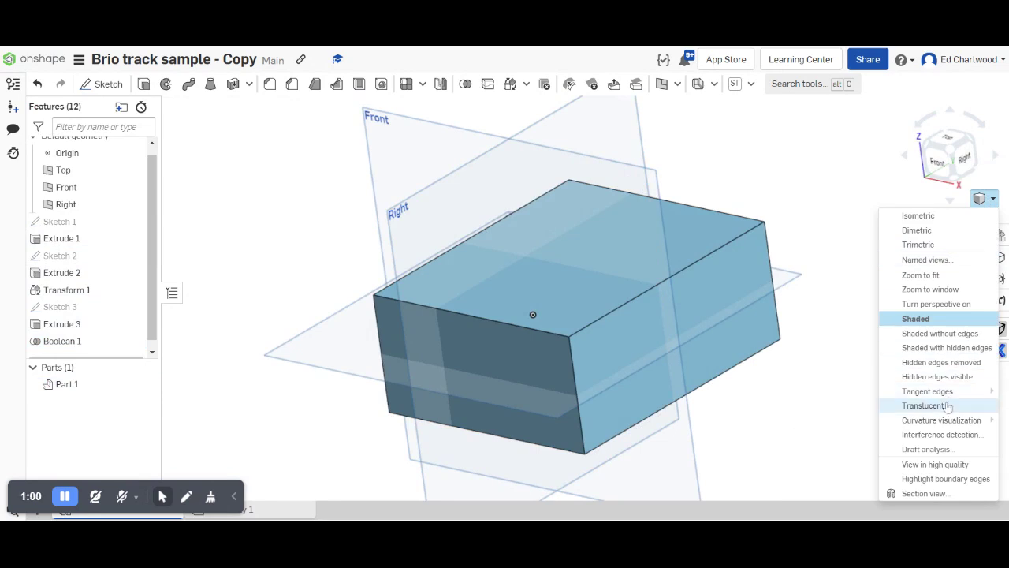
pyautogui.click(907, 403)
pyautogui.moveTo(860, 365)
pyautogui.mouseDown(button='right')
pyautogui.moveTo(889, 365)
pyautogui.moveTo(856, 362)
pyautogui.moveTo(872, 366)
pyautogui.mouseUp(button='right')
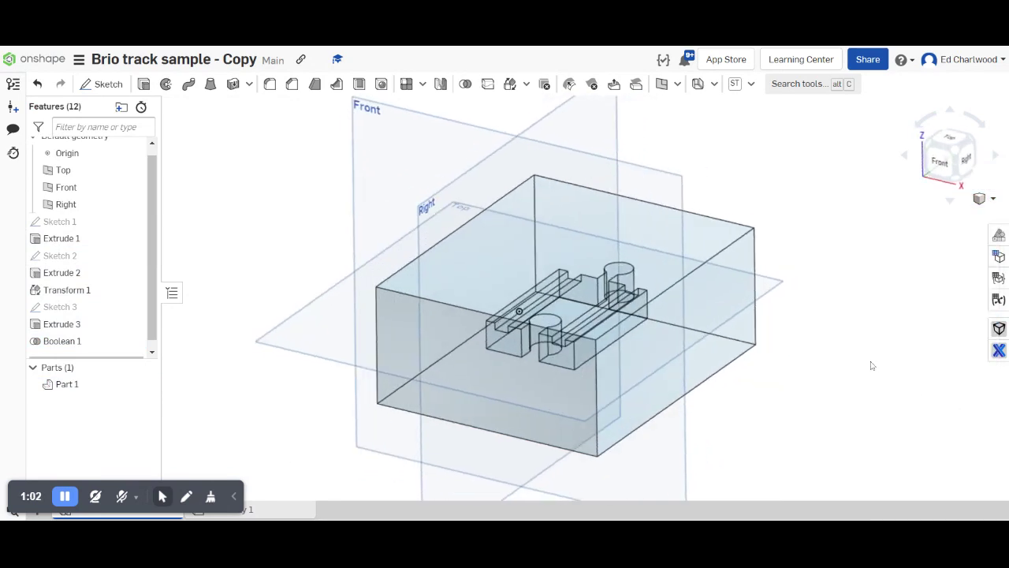
pyautogui.click(981, 202)
pyautogui.click(907, 306)
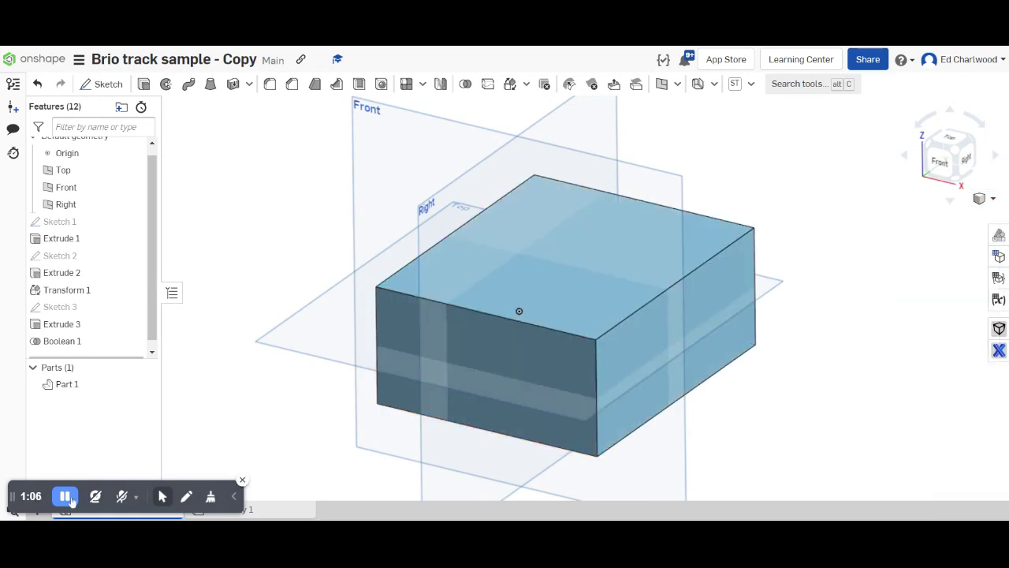
pyautogui.moveTo(762, 342); pyautogui.dragTo(813, 343, button='right')
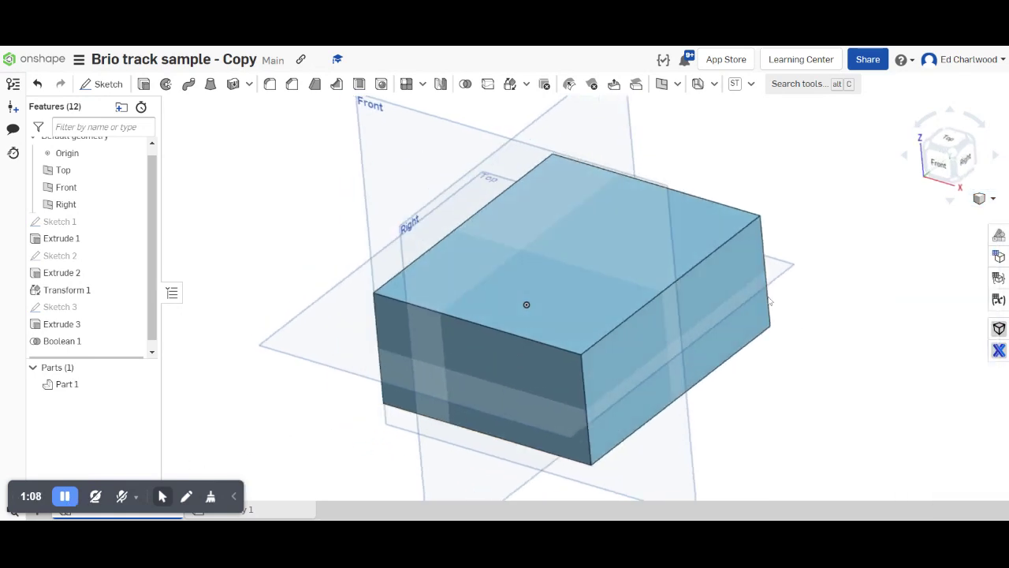
# Split the hollowed block into two parts using the Top plane as the splitting entity
pyautogui.click(488, 84)
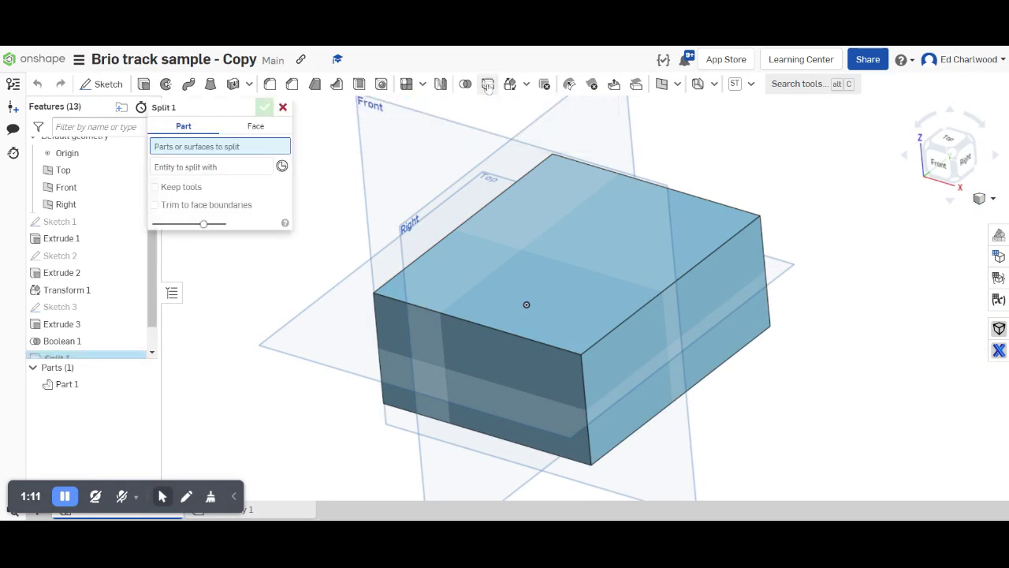
pyautogui.click(477, 235)
pyautogui.click(227, 178)
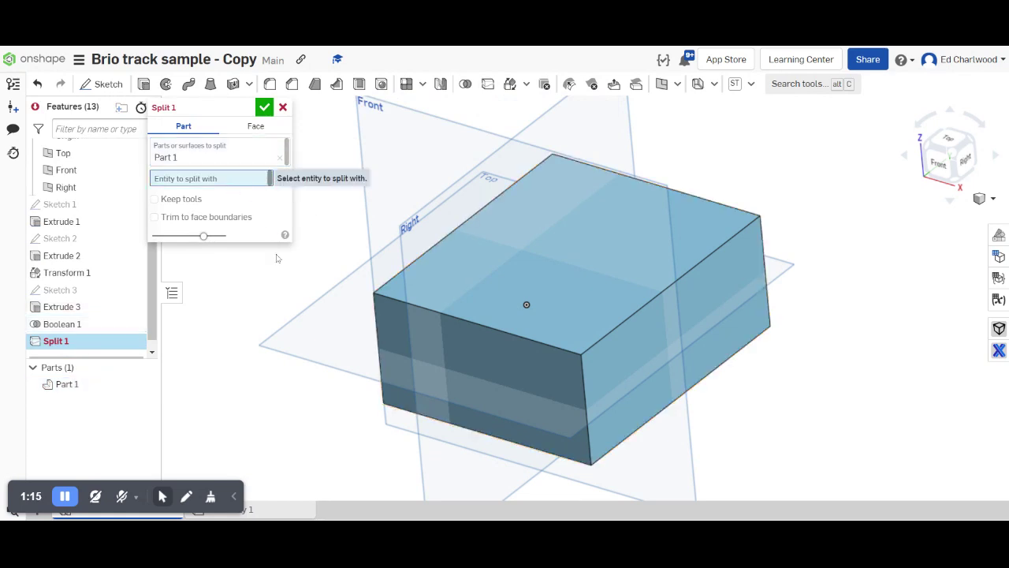
pyautogui.click(324, 337)
pyautogui.moveTo(536, 373); pyautogui.dragTo(562, 375, button='right')
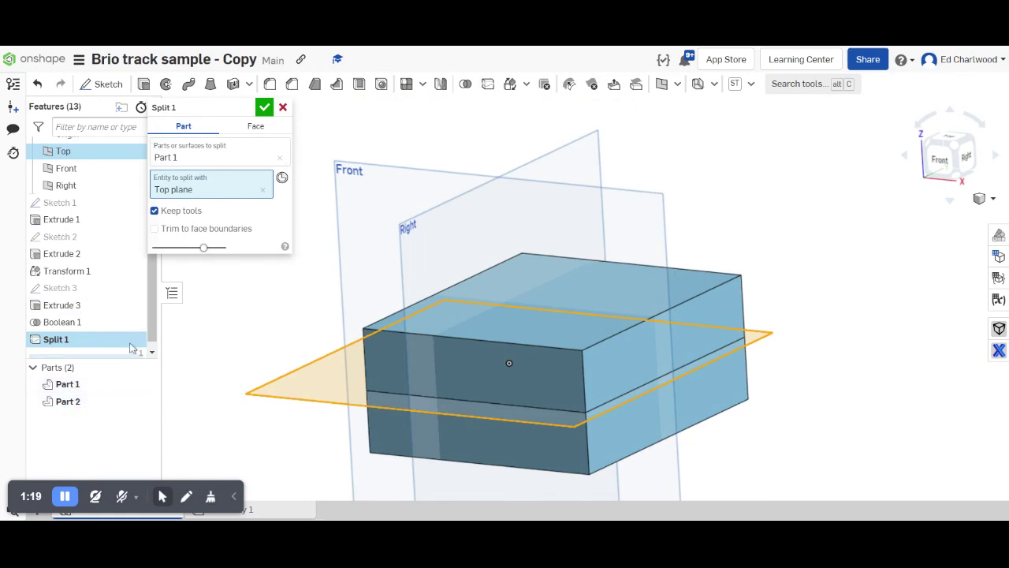
pyautogui.click(264, 107)
# Hide and reshow each half of the split block in turn to inspect the cavity in the other half
pyautogui.click(145, 399)
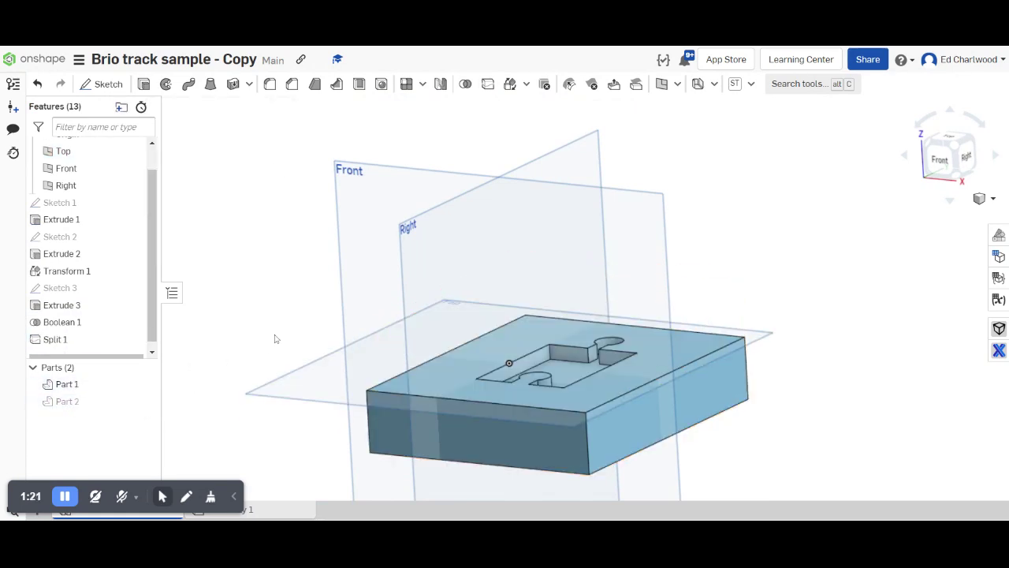
pyautogui.moveTo(275, 336)
pyautogui.mouseDown(button='right')
pyautogui.moveTo(279, 365)
pyautogui.moveTo(281, 344)
pyautogui.mouseUp(button='right')
pyautogui.click(144, 399)
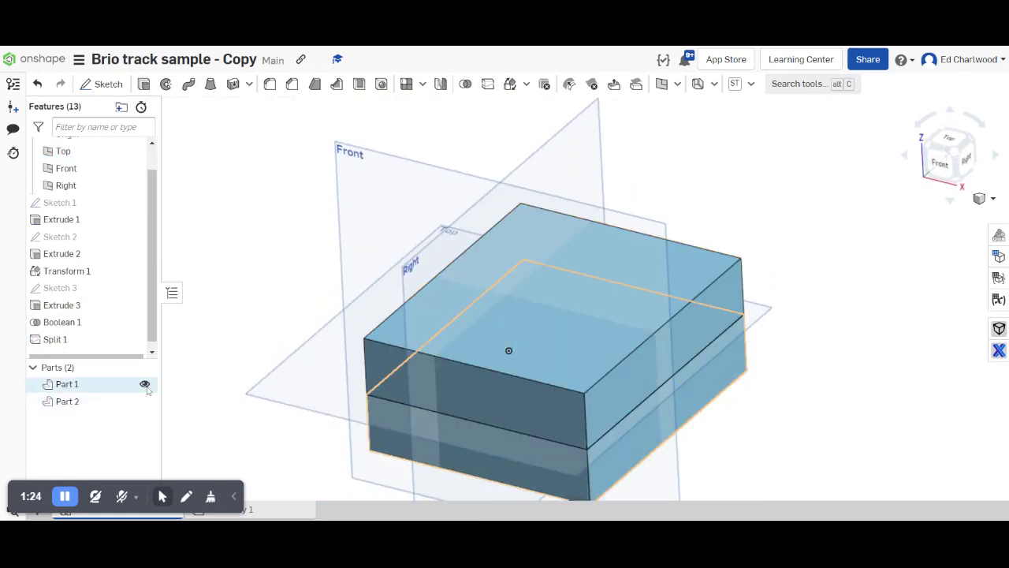
pyautogui.click(144, 384)
pyautogui.moveTo(198, 384); pyautogui.dragTo(147, 397, button='right')
pyautogui.click(144, 384)
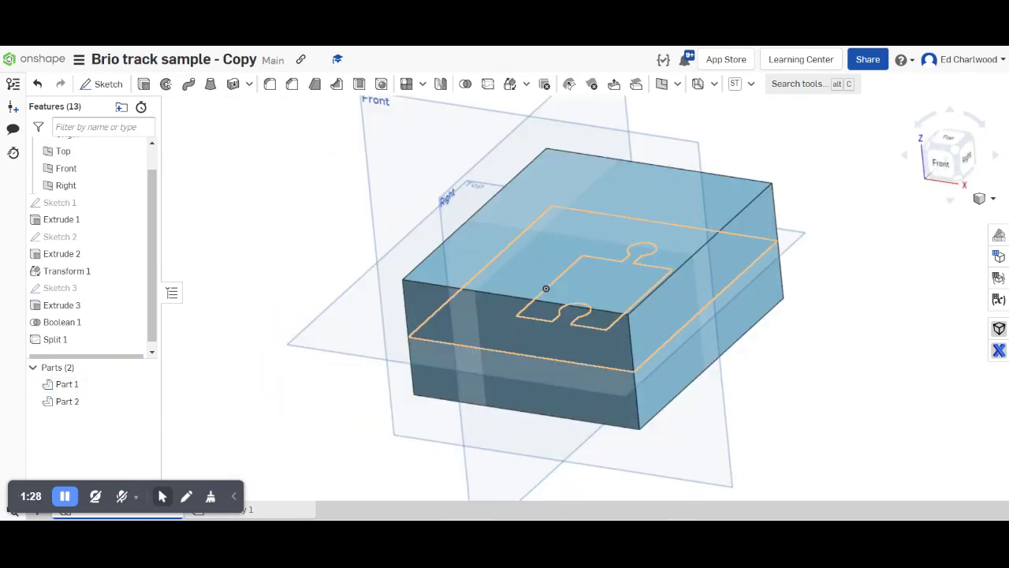
pyautogui.moveTo(315, 383); pyautogui.dragTo(306, 377, button='right')
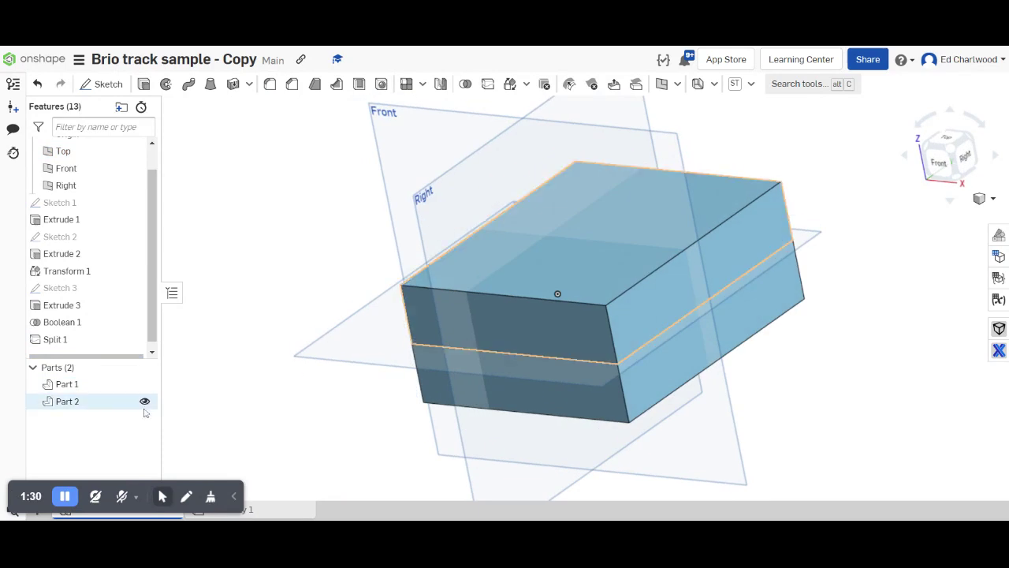
# Hide the lower block half (Part 1) and view the upper half's cavity straight on from the Bottom view
pyautogui.click(144, 384)
pyautogui.moveTo(310, 422); pyautogui.dragTo(289, 331, button='right')
pyautogui.click(948, 163)
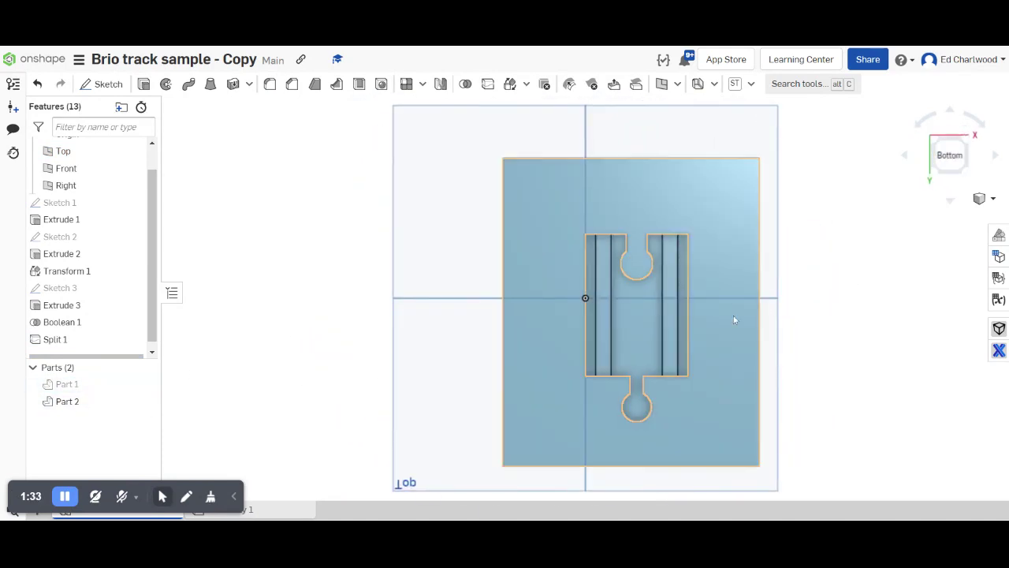
# Sketch an 80 mm wide by 90 mm high rectangle centred on the block on Part 2's split face
pyautogui.rightClick(733, 315)
pyautogui.click(798, 86)
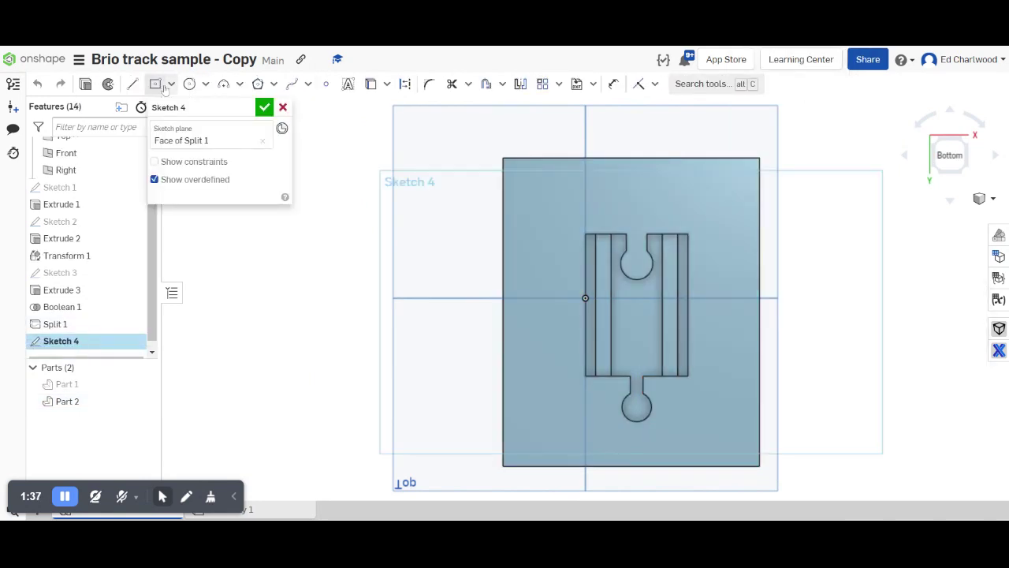
pyautogui.click(155, 83)
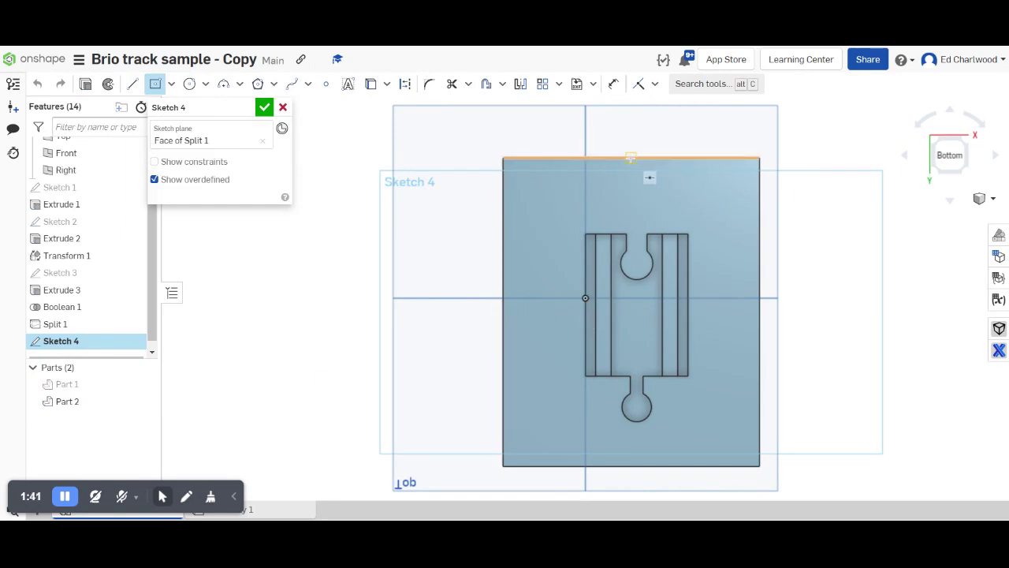
pyautogui.click(631, 312)
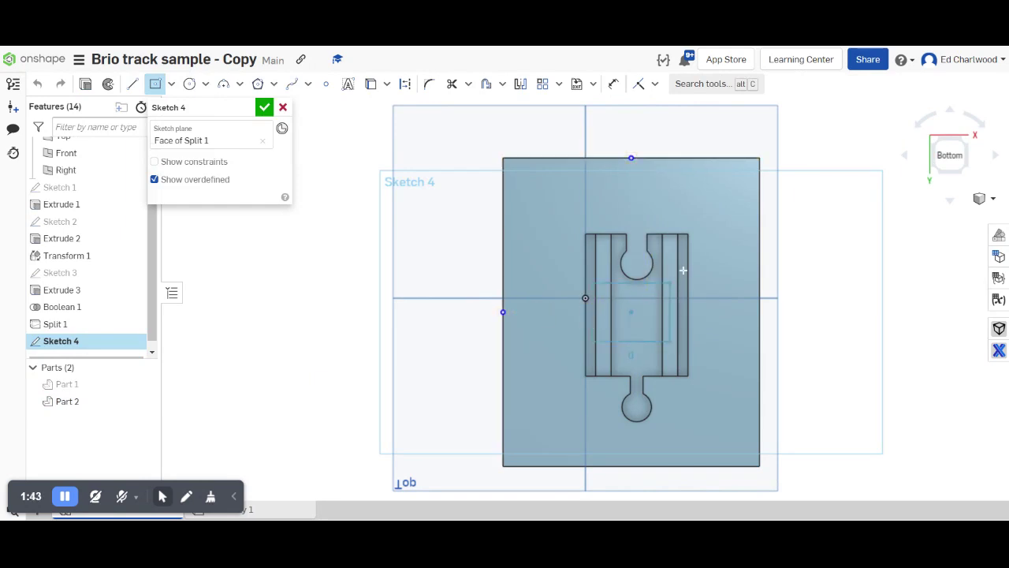
pyautogui.click(731, 191)
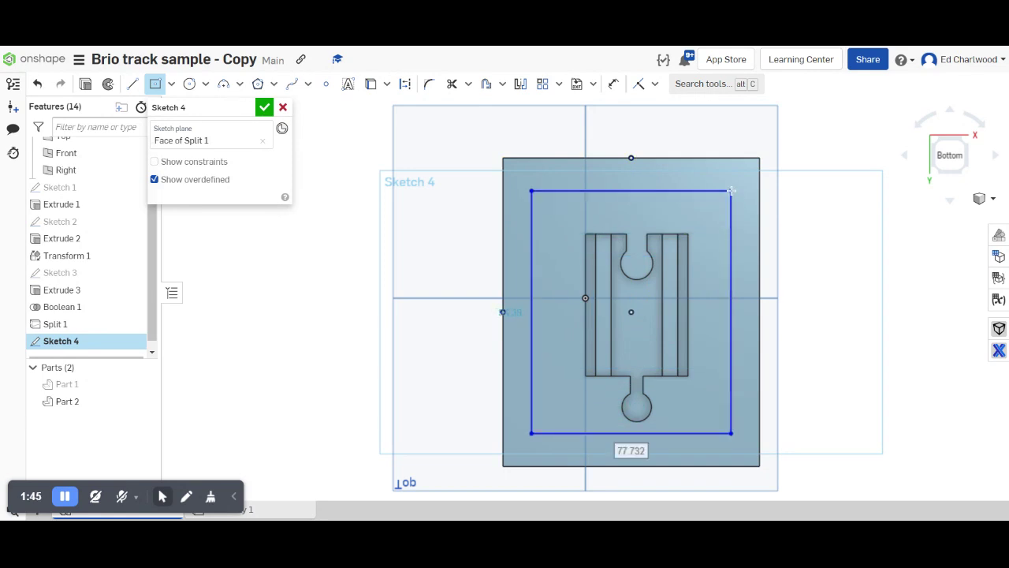
pyautogui.write('80')
pyautogui.press('Tab')
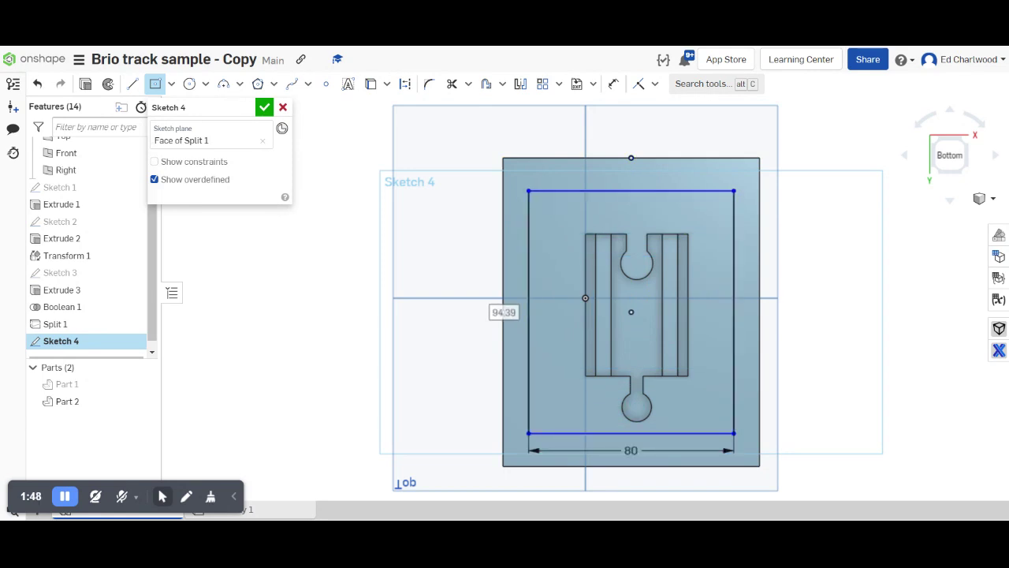
pyautogui.write('90')
pyautogui.press('Return')
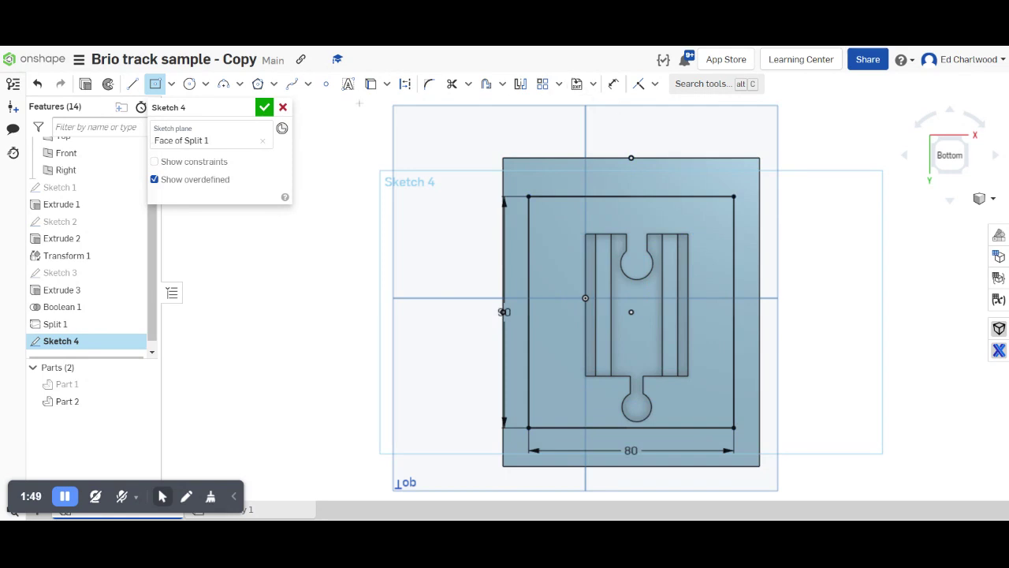
# Draw 10 mm diameter circles centred on the rectangle's four corners and finish the sketch
pyautogui.click(189, 83)
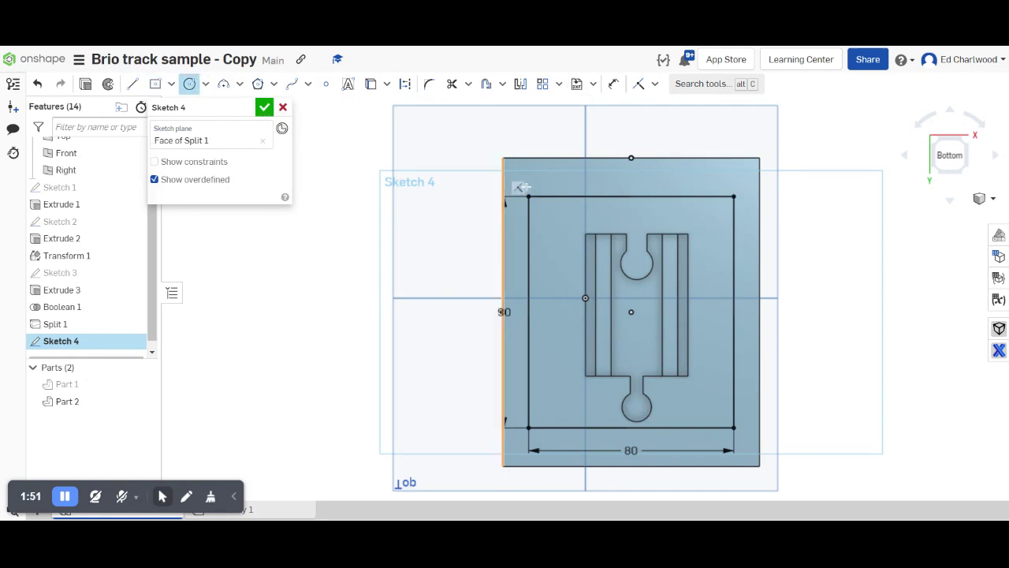
pyautogui.write('1')
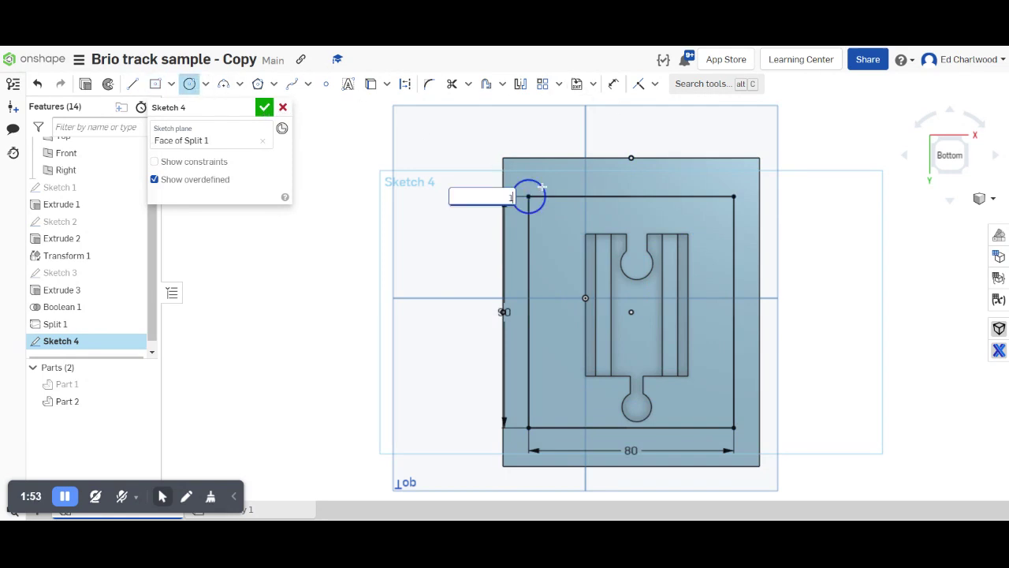
pyautogui.press('Escape')
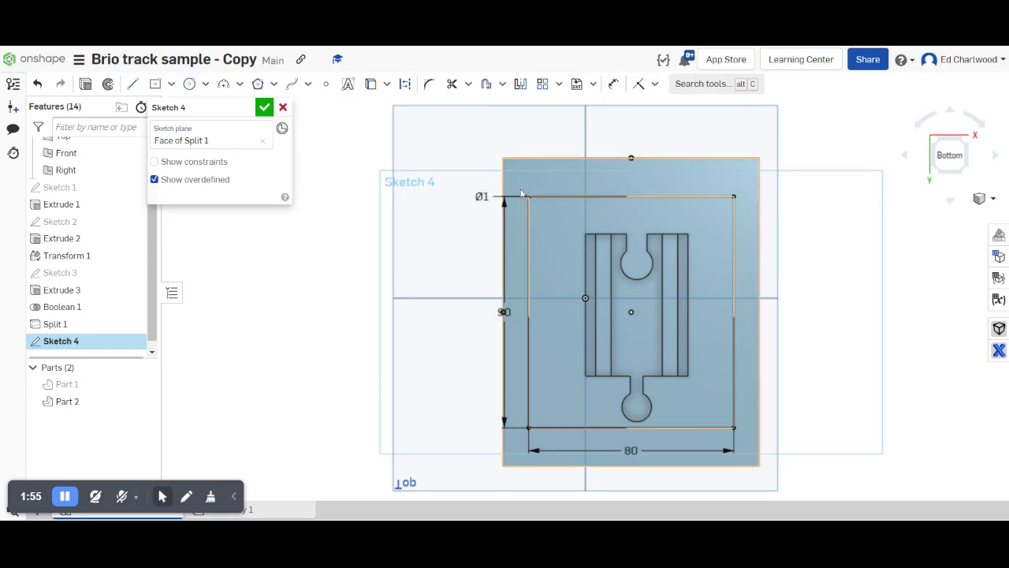
pyautogui.doubleClick(483, 196)
pyautogui.write('10')
pyautogui.press('Return')
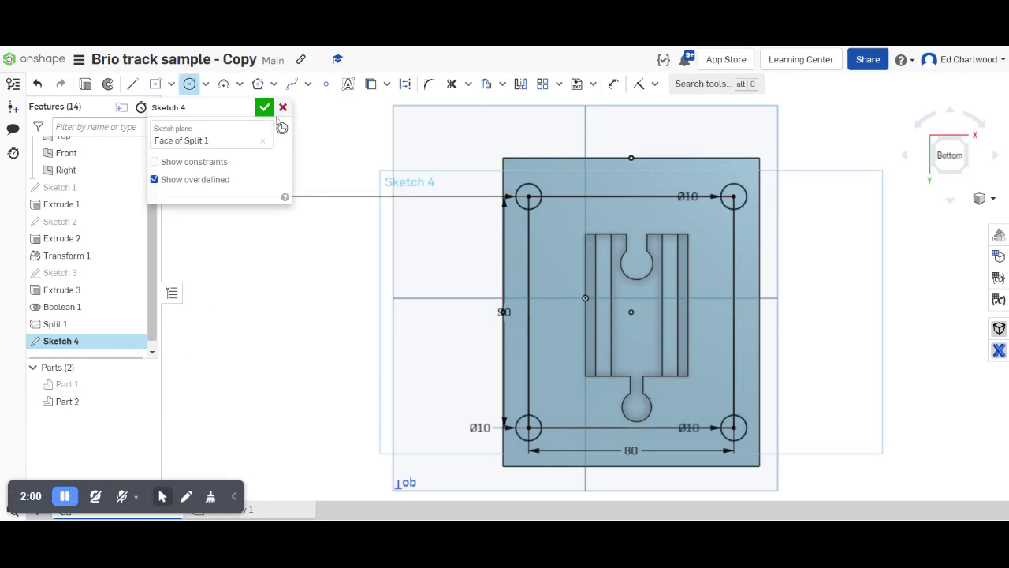
pyautogui.click(264, 107)
# Extrude the four corner circles outward 20 mm as alignment pins added to Part 2
pyautogui.scroll(5, 505, 164)
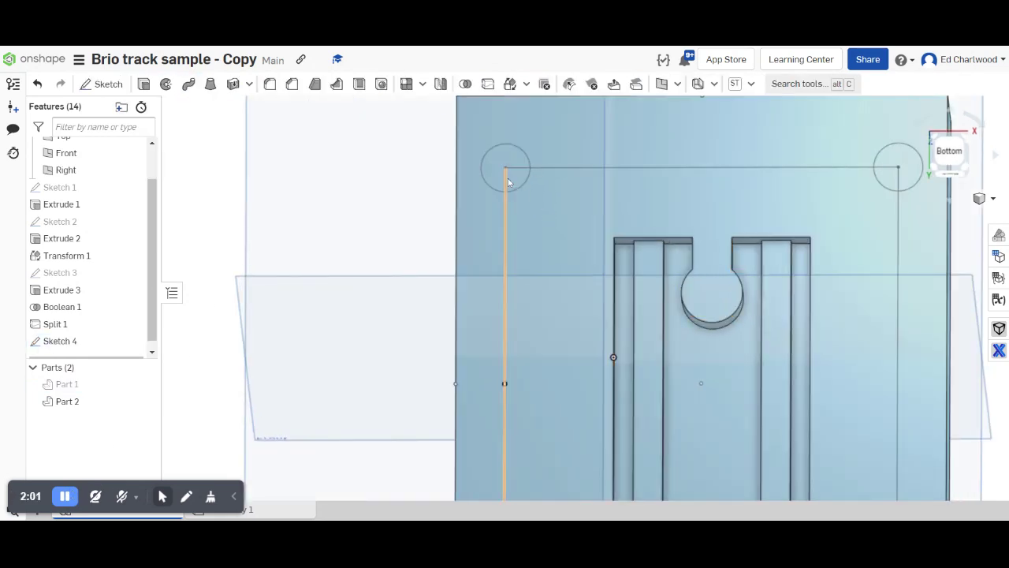
pyautogui.click(505, 164)
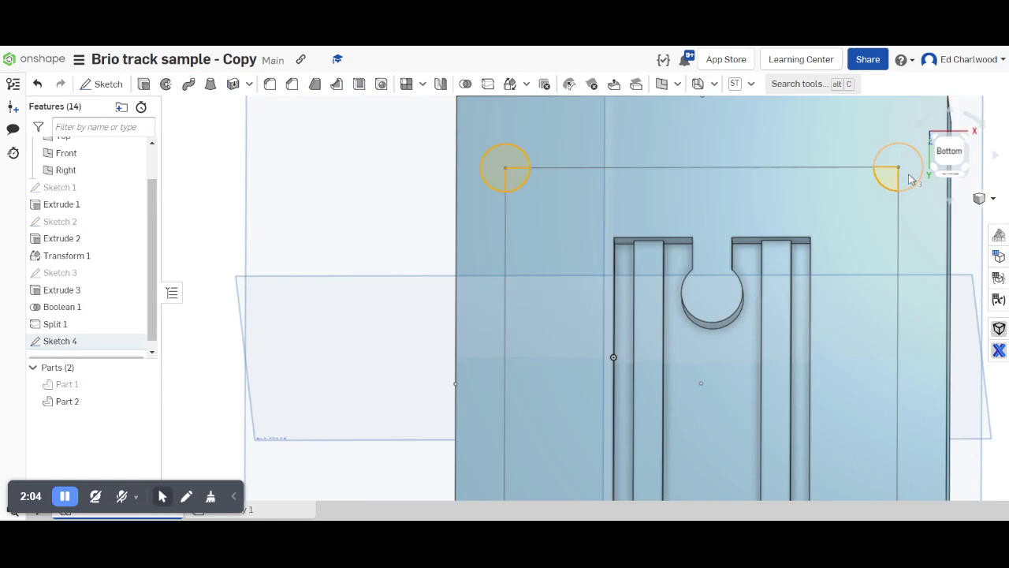
pyautogui.scroll(-5, 905, 187)
pyautogui.scroll(4, 897, 330)
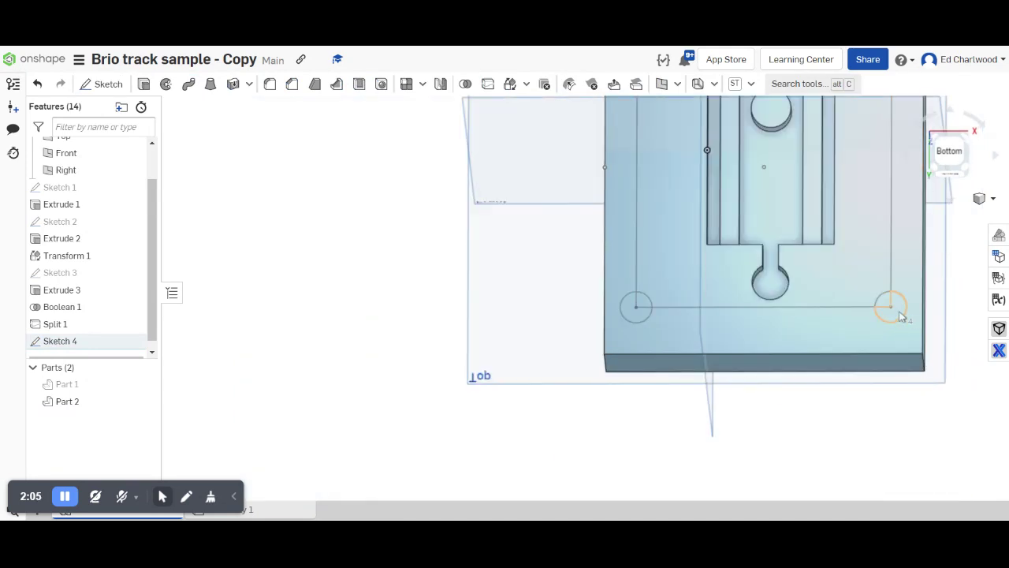
pyautogui.click(887, 306)
pyautogui.moveTo(518, 254); pyautogui.dragTo(526, 229, button='right')
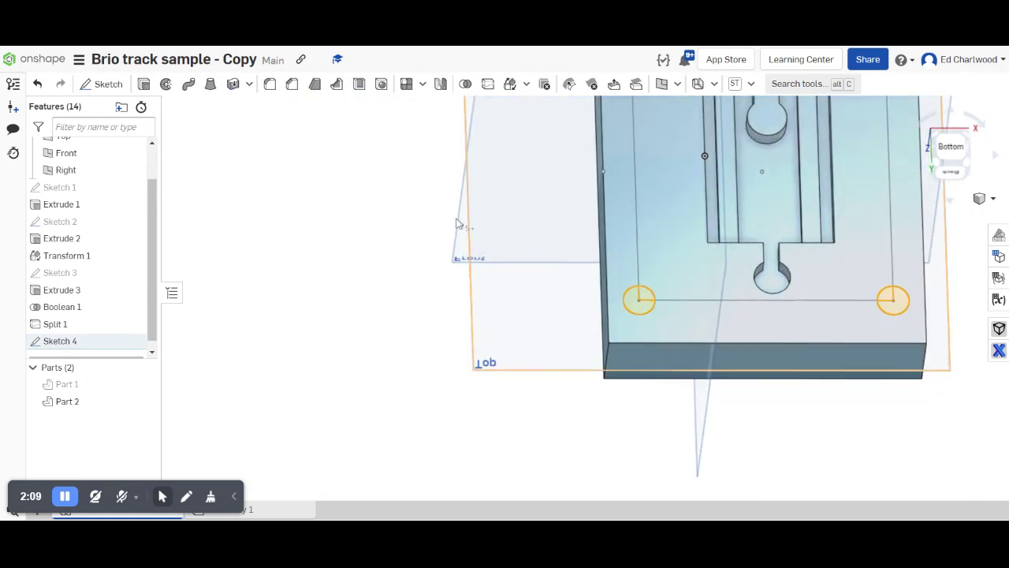
pyautogui.click(143, 84)
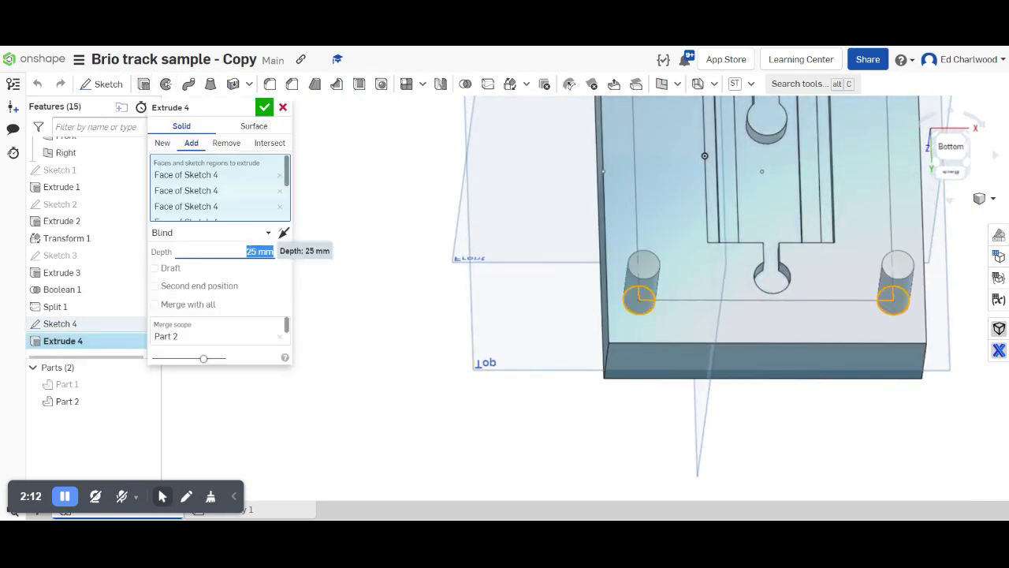
pyautogui.scroll(2, 621, 231)
pyautogui.moveTo(621, 232); pyautogui.dragTo(587, 254, button='middle')
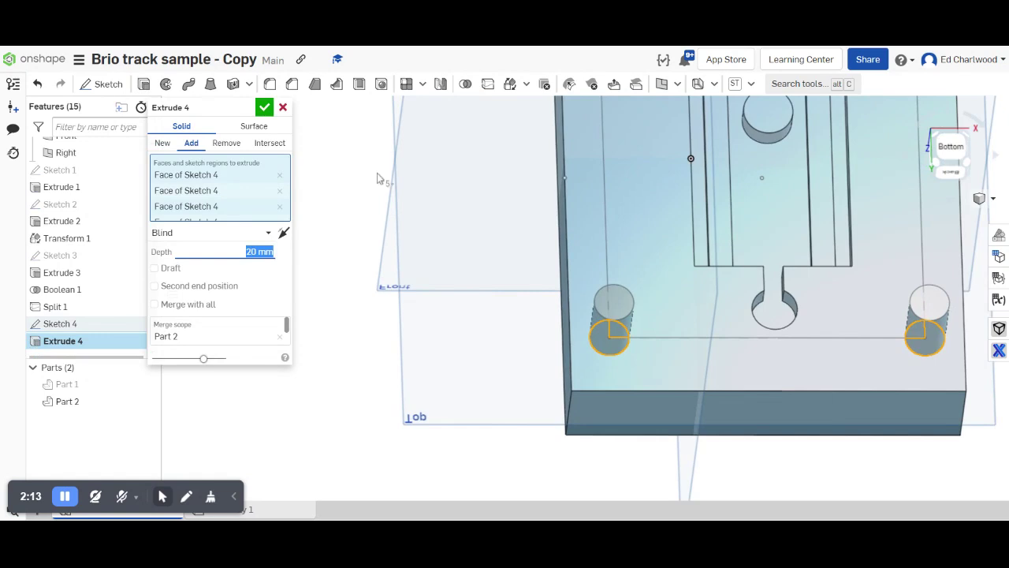
pyautogui.click(268, 108)
# Chamfer the end of each of the four alignment pins with an equal distance of 2 mm
pyautogui.moveTo(423, 272); pyautogui.dragTo(320, 294, button='right')
pyautogui.scroll(-5, 359, 276)
pyautogui.scroll(1, 522, 213)
pyautogui.moveTo(521, 213); pyautogui.dragTo(526, 240, button='middle')
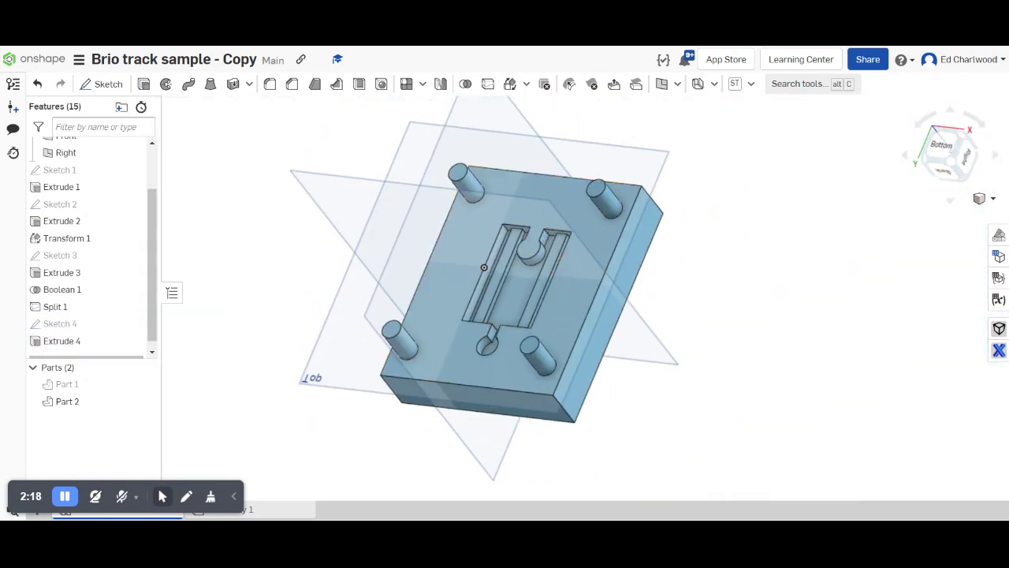
pyautogui.hotkey('shift', 'c')
pyautogui.click(392, 328)
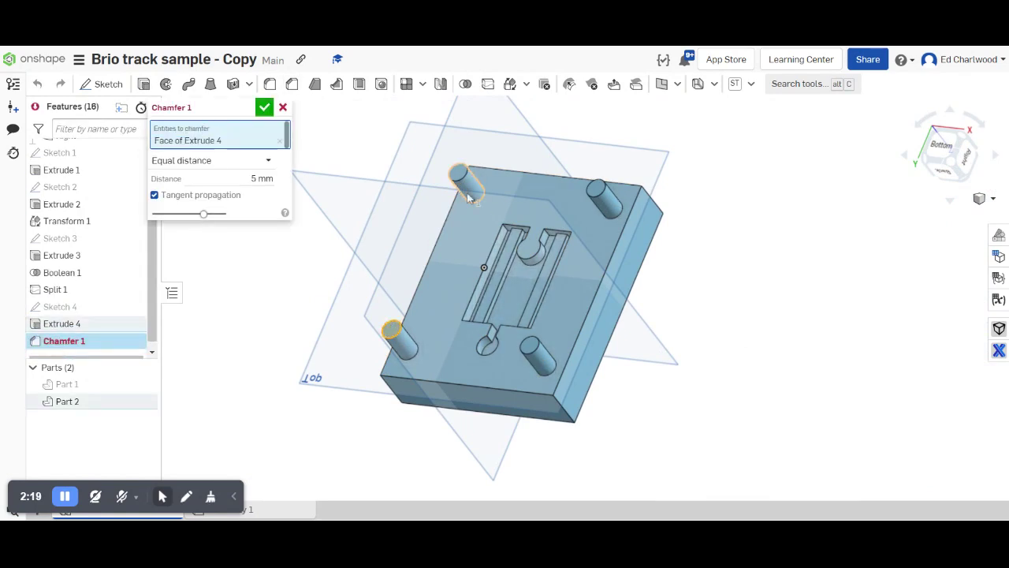
pyautogui.click(458, 171)
pyautogui.click(601, 190)
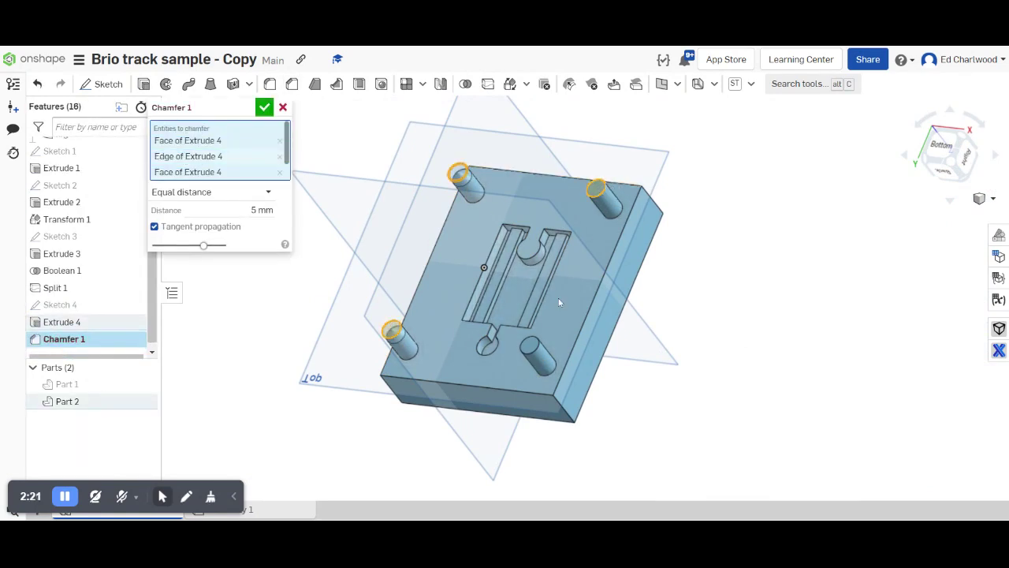
pyautogui.click(531, 347)
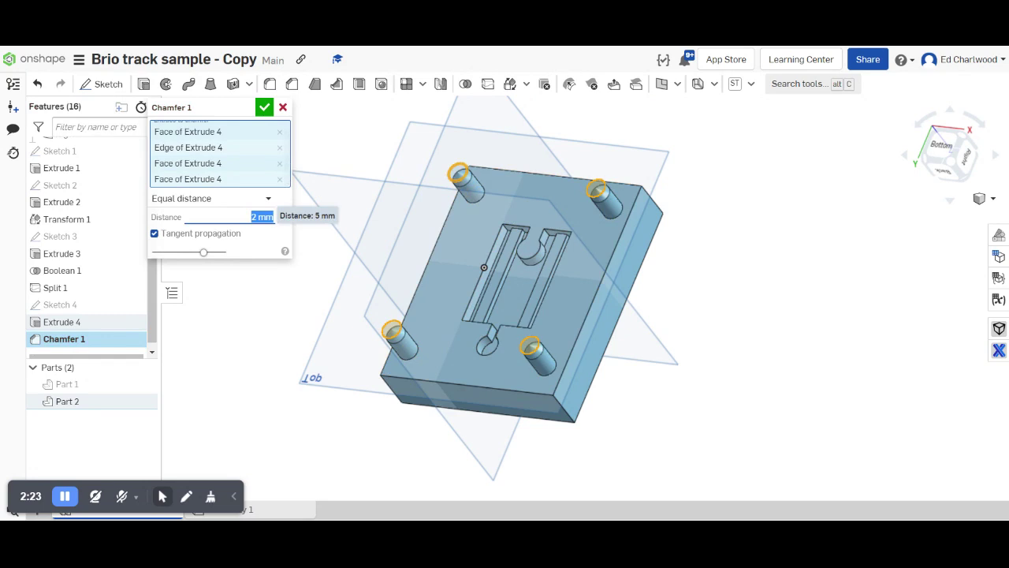
pyautogui.click(264, 107)
# Hide Part 2 and show Part 1 in its place
pyautogui.moveTo(315, 197); pyautogui.dragTo(345, 227, button='right')
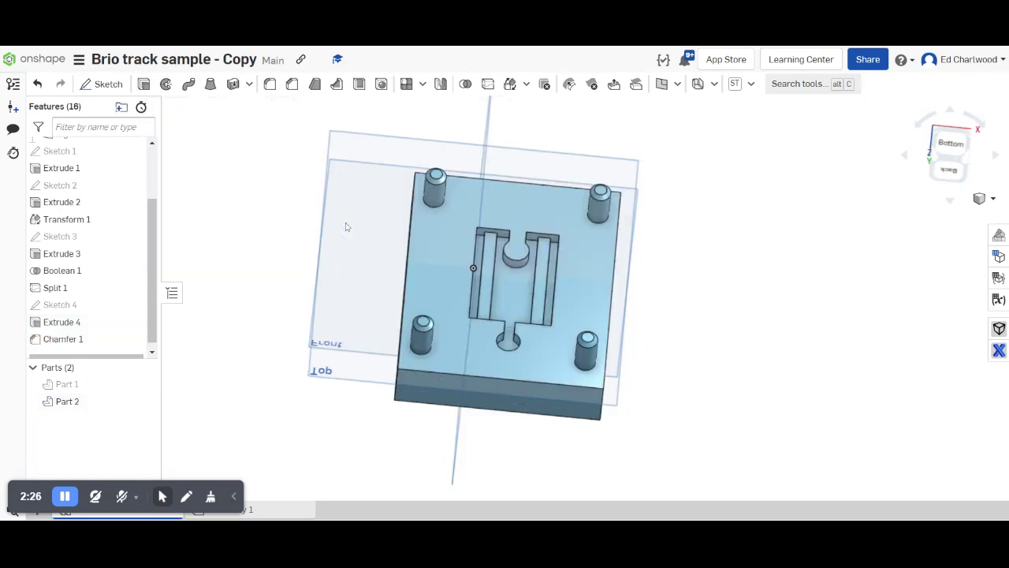
pyautogui.click(142, 401)
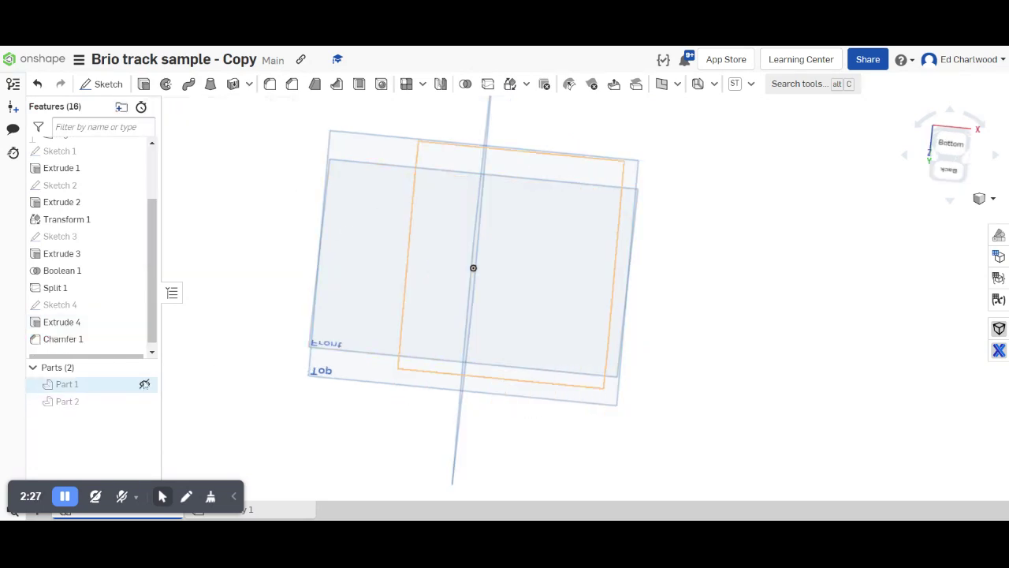
pyautogui.click(142, 384)
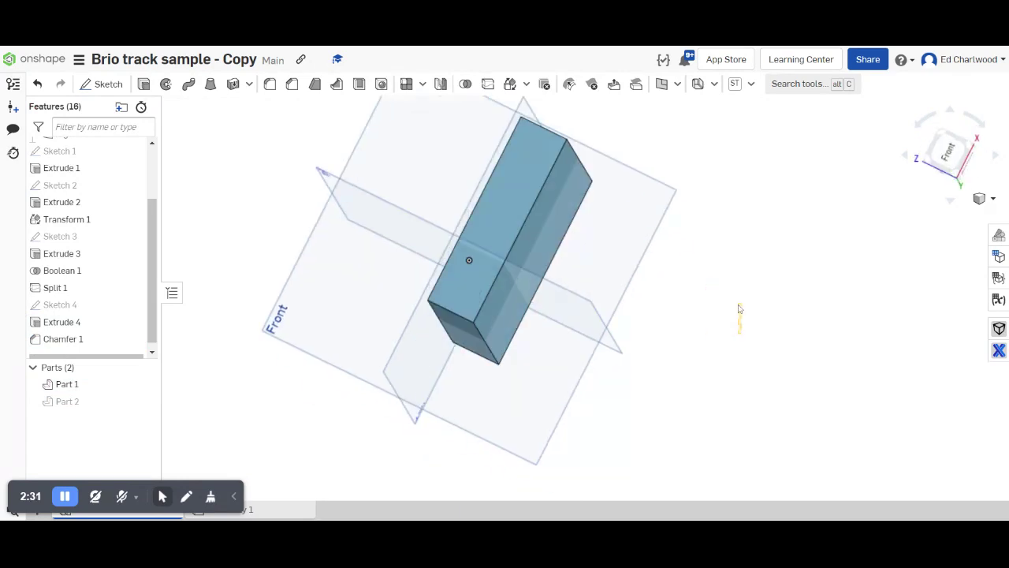
pyautogui.moveTo(739, 309); pyautogui.dragTo(677, 297, button='right')
pyautogui.moveTo(553, 274); pyautogui.dragTo(672, 368, button='middle')
pyautogui.scroll(2, 665, 377)
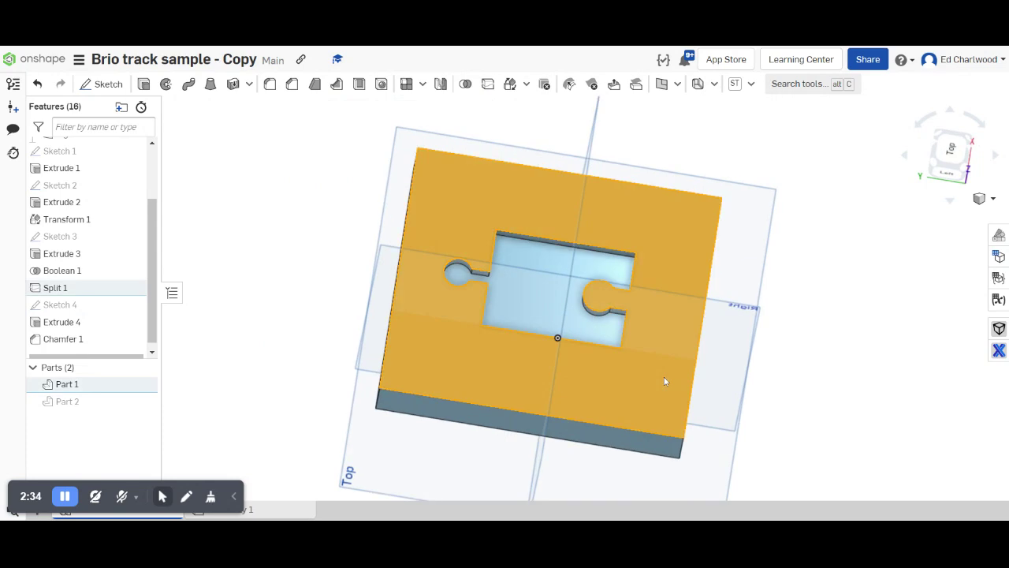
# Sketch a rectangle centred on Part 1's split face, set its width to 70 mm and try to set its height to 90 mm
pyautogui.click(494, 366)
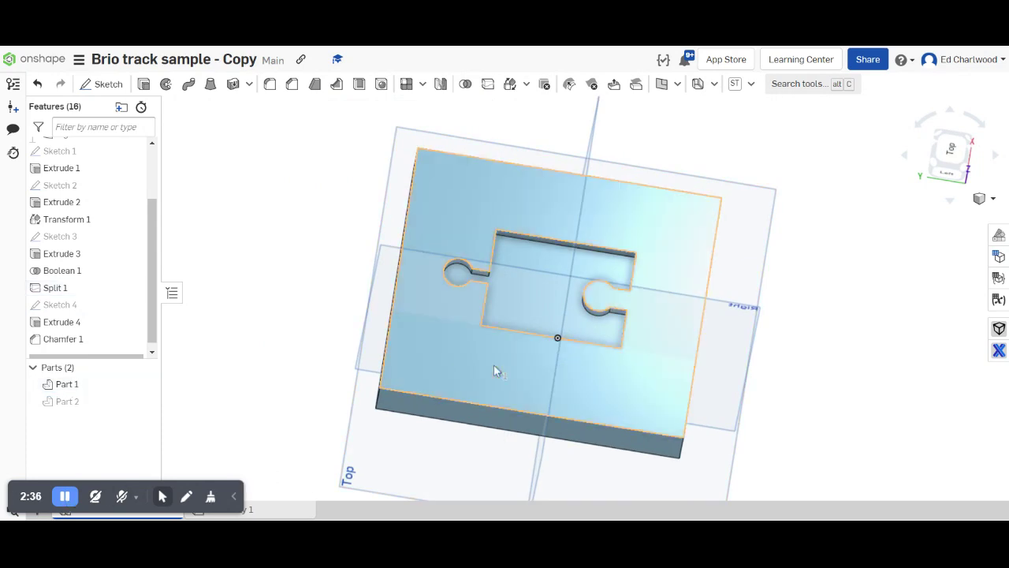
pyautogui.rightClick(473, 300)
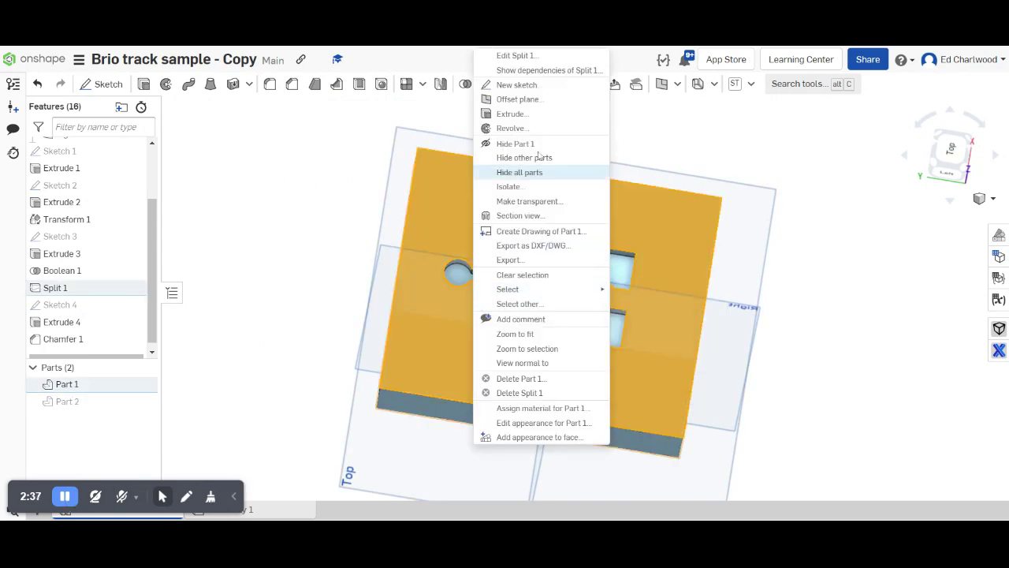
pyautogui.click(544, 85)
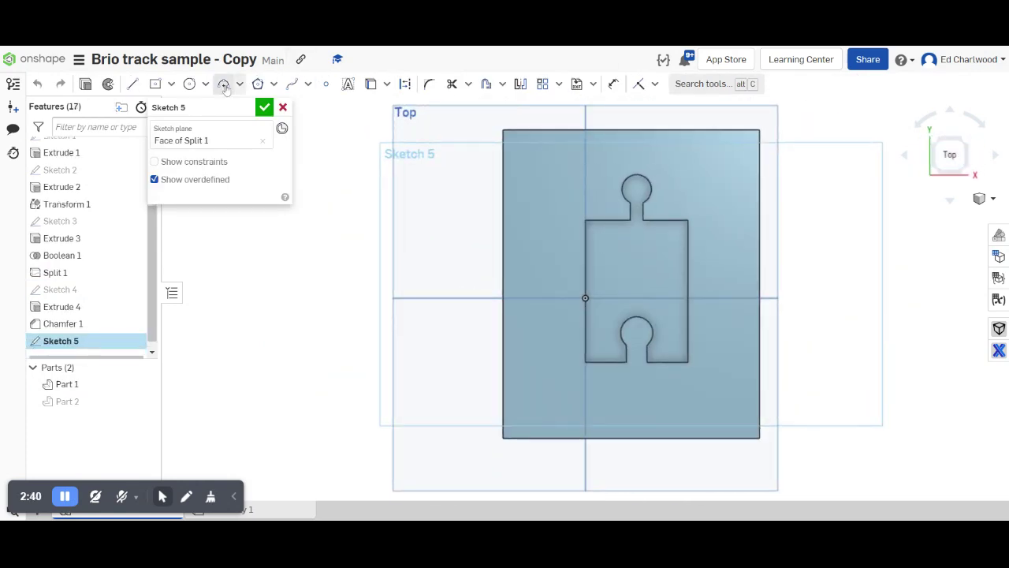
pyautogui.click(134, 85)
pyautogui.click(156, 85)
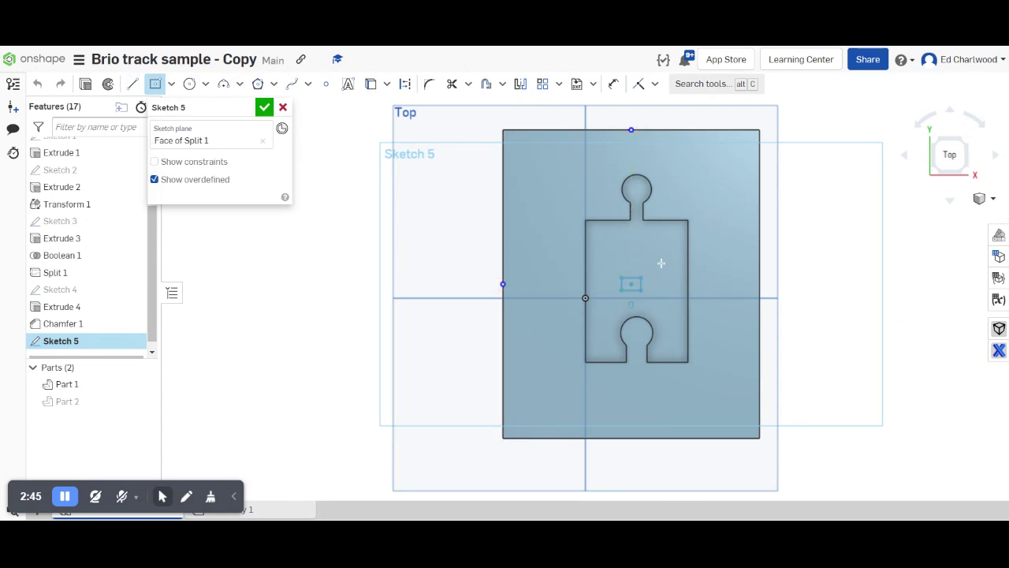
pyautogui.click(631, 284)
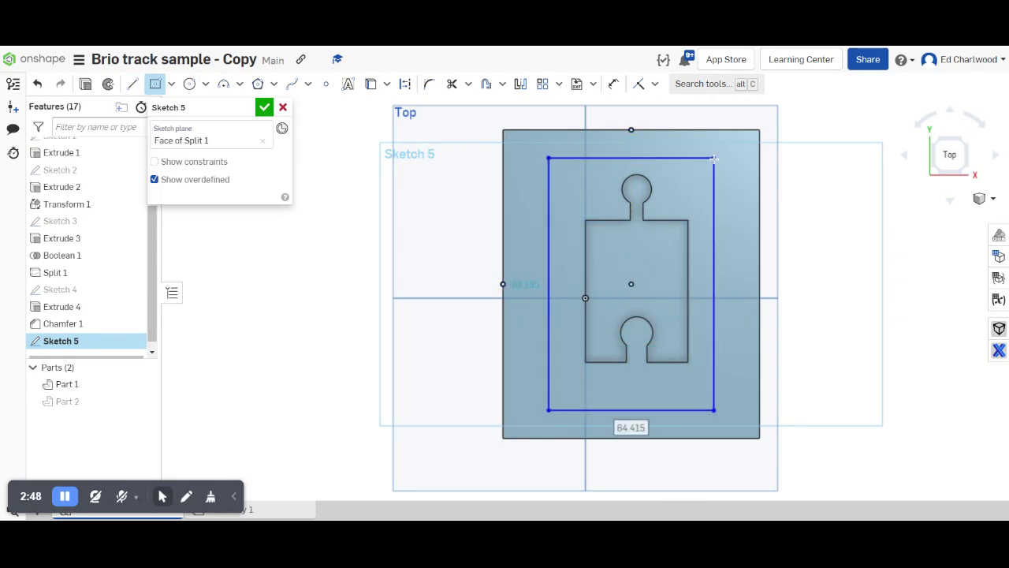
pyautogui.write('70')
pyautogui.press('Tab')
pyautogui.write('90')
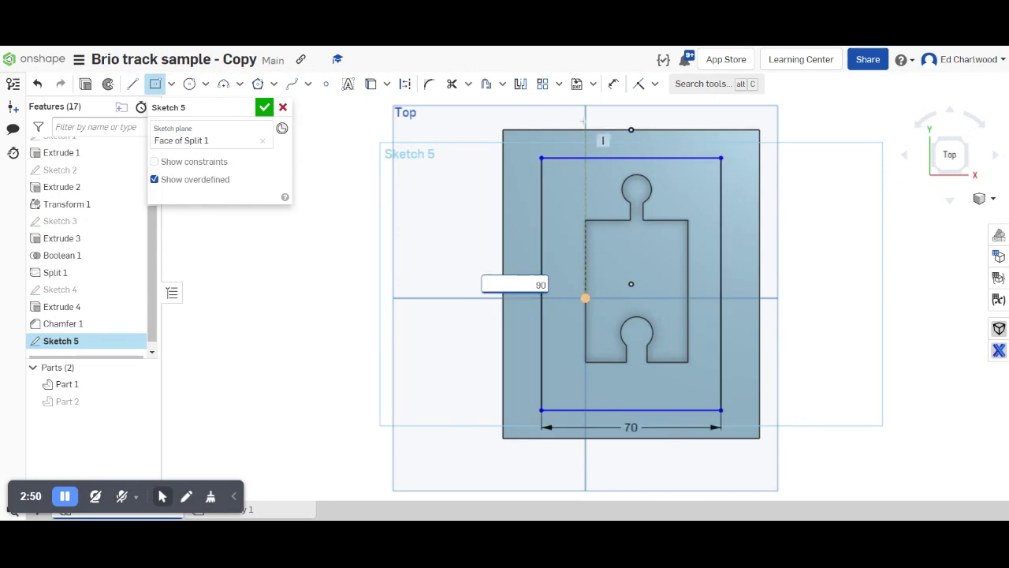
# Draw 10 mm diameter circles on the rectangle's four corners and cut them 25 mm deep into Part 1
pyautogui.click(189, 84)
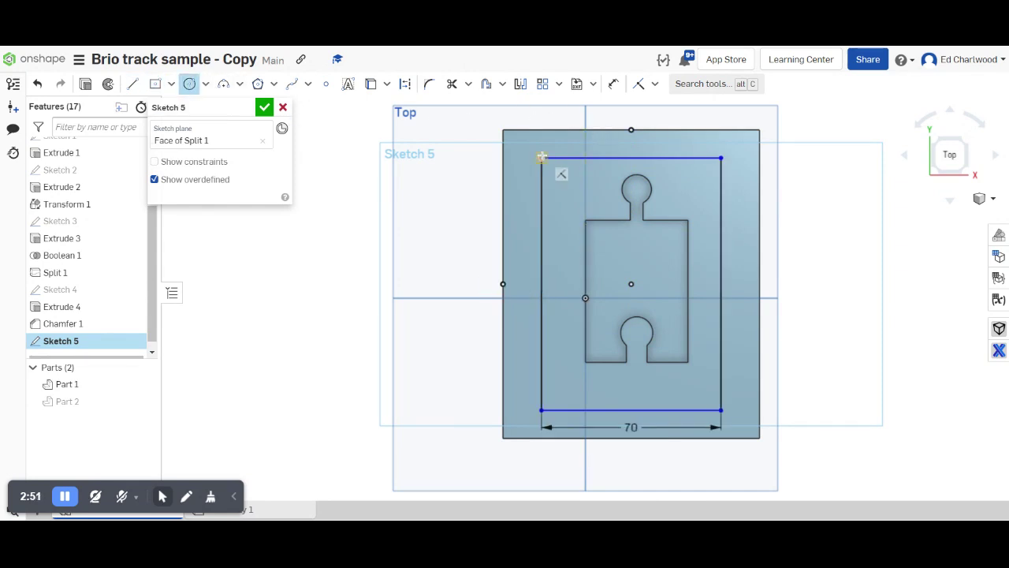
pyautogui.write('10')
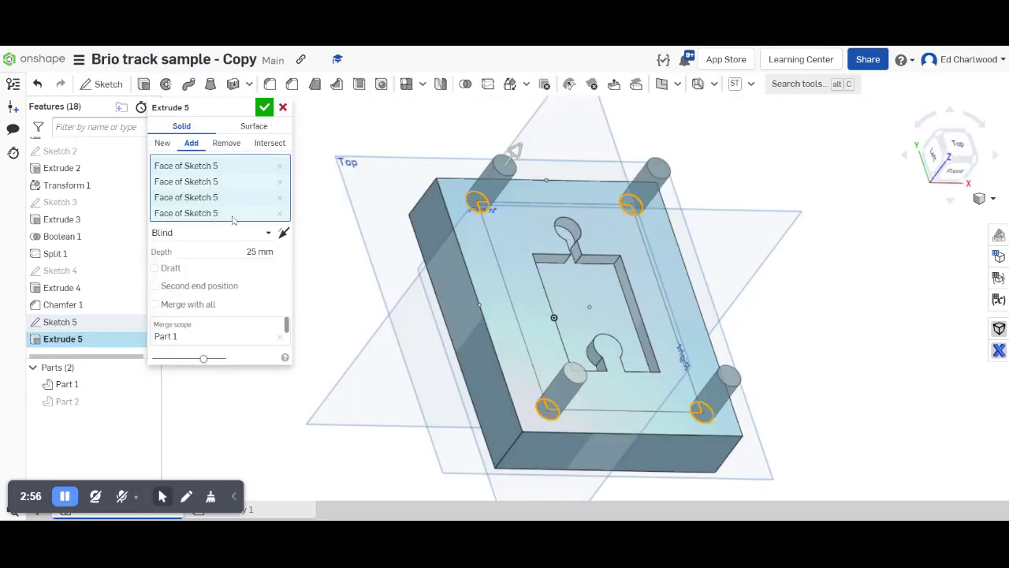
pyautogui.click(283, 233)
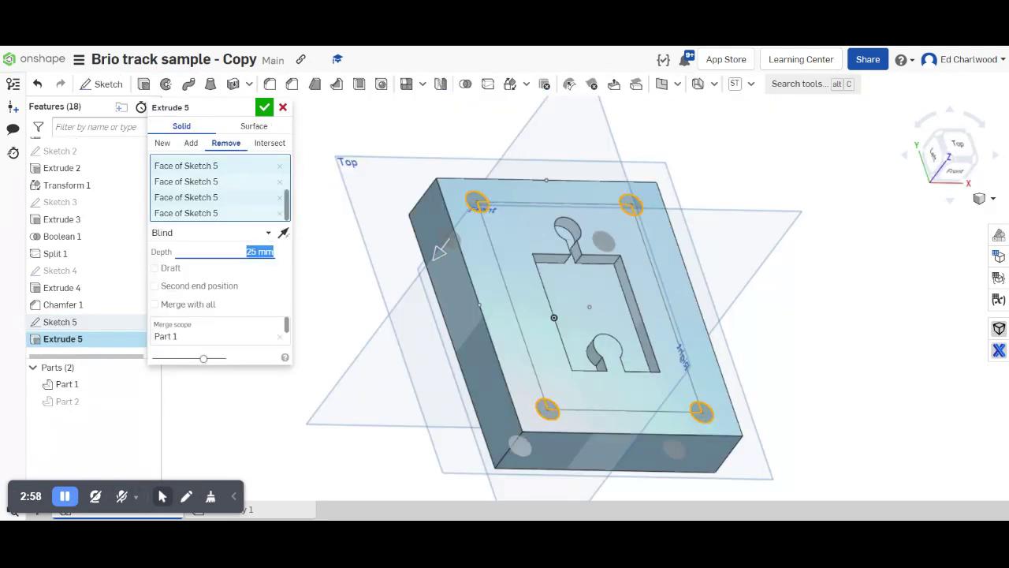
pyautogui.click(265, 107)
pyautogui.press('i')
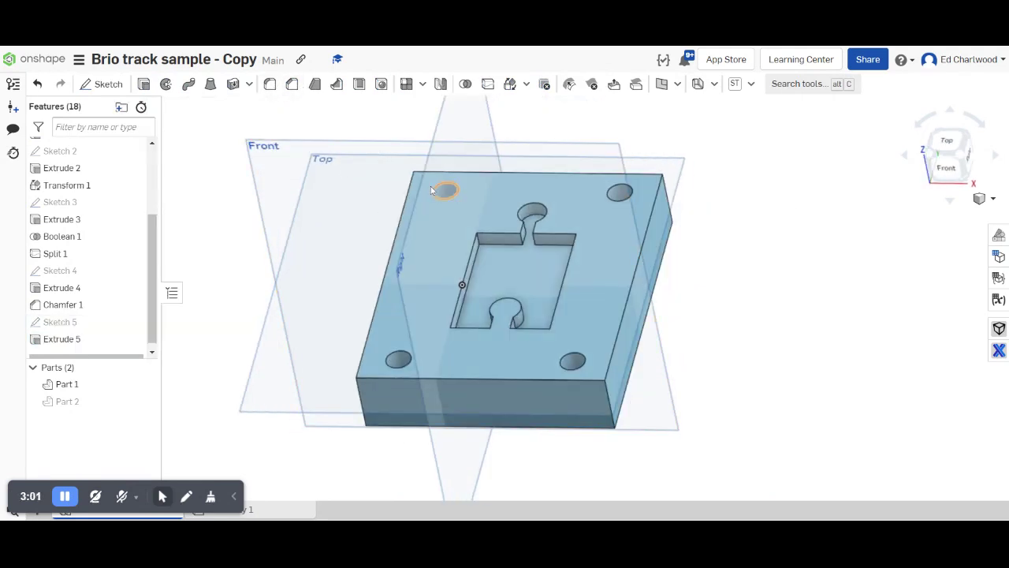
# Chamfer the rims of the four corner holes on Part 1's split face with an equal-distance chamfer
pyautogui.hotkey('shift', 'c')
pyautogui.click(444, 190)
pyautogui.click(618, 192)
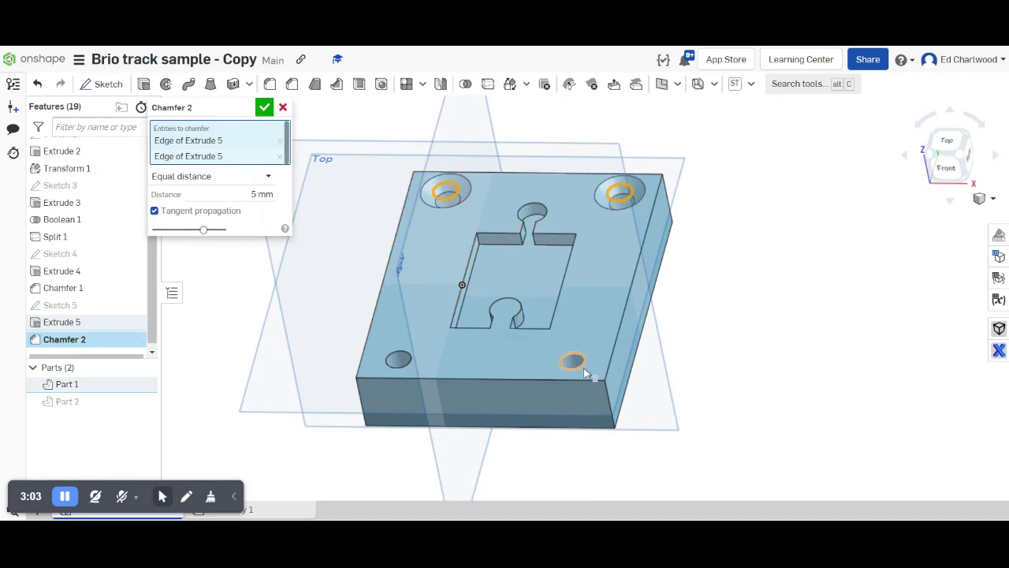
pyautogui.click(550, 370)
pyautogui.click(394, 359)
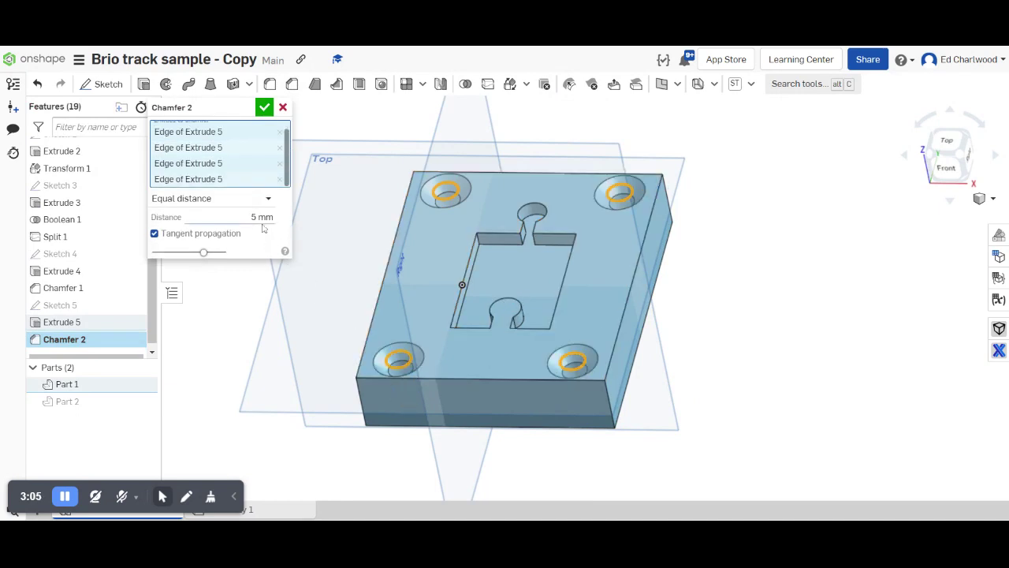
pyautogui.click(264, 110)
# Switch the model's display style to translucent
pyautogui.moveTo(349, 214); pyautogui.dragTo(504, 335, button='right')
pyautogui.click(989, 202)
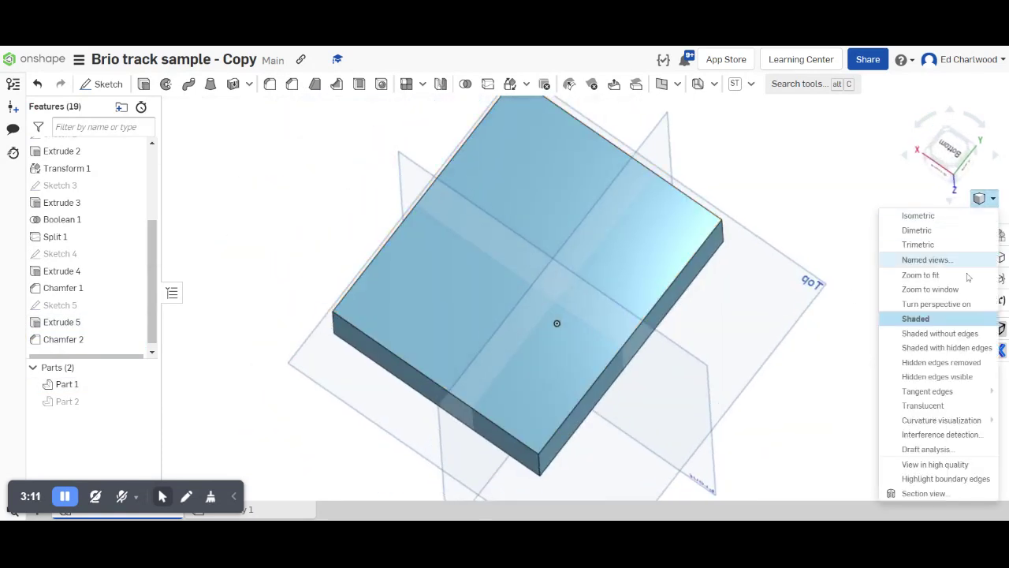
pyautogui.click(922, 404)
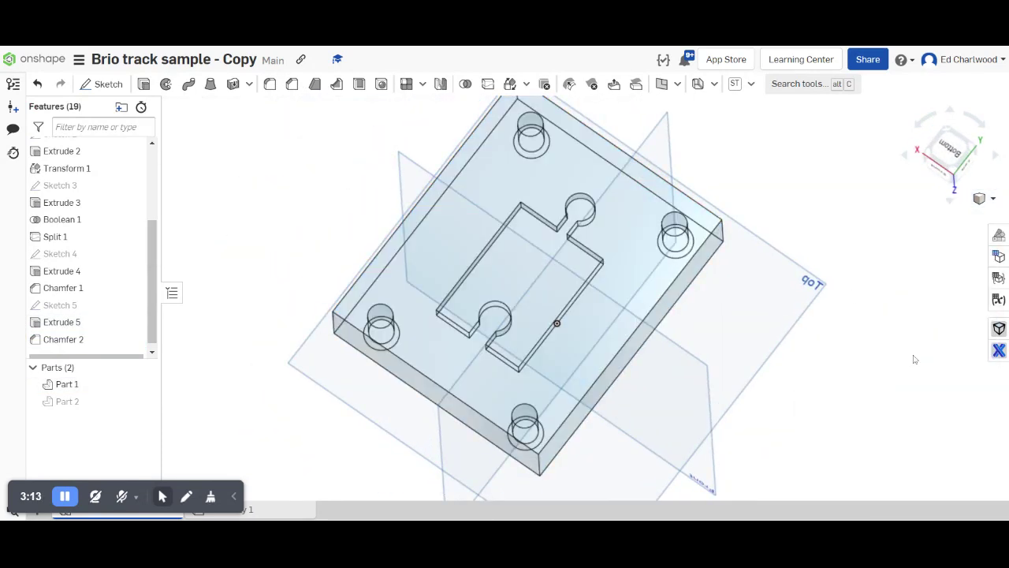
# Sketch a circle about 8 mm in diameter on Part 1's outer bottom face, near the middle of the track cavity
pyautogui.click(948, 148)
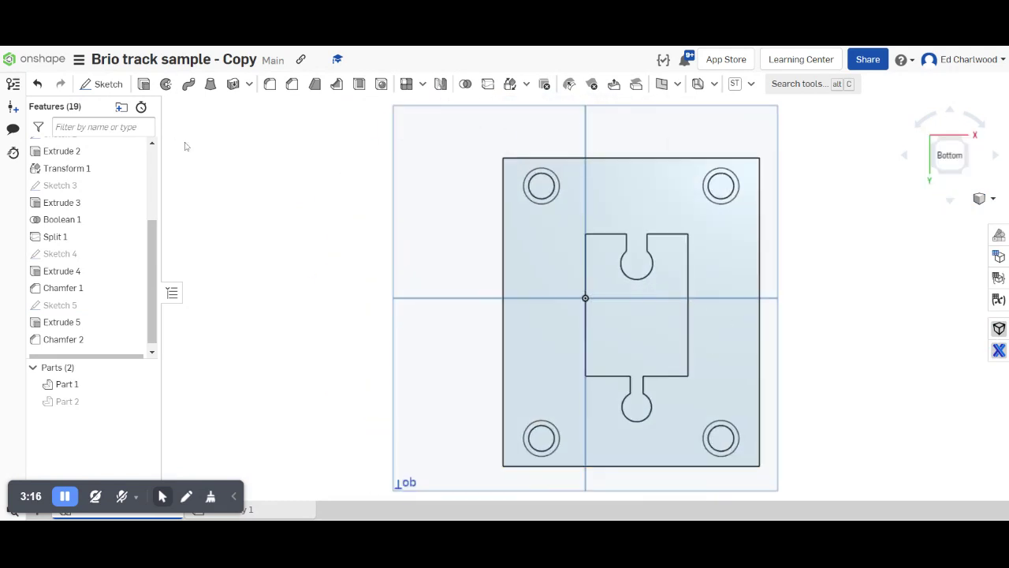
pyautogui.click(108, 84)
pyautogui.click(542, 294)
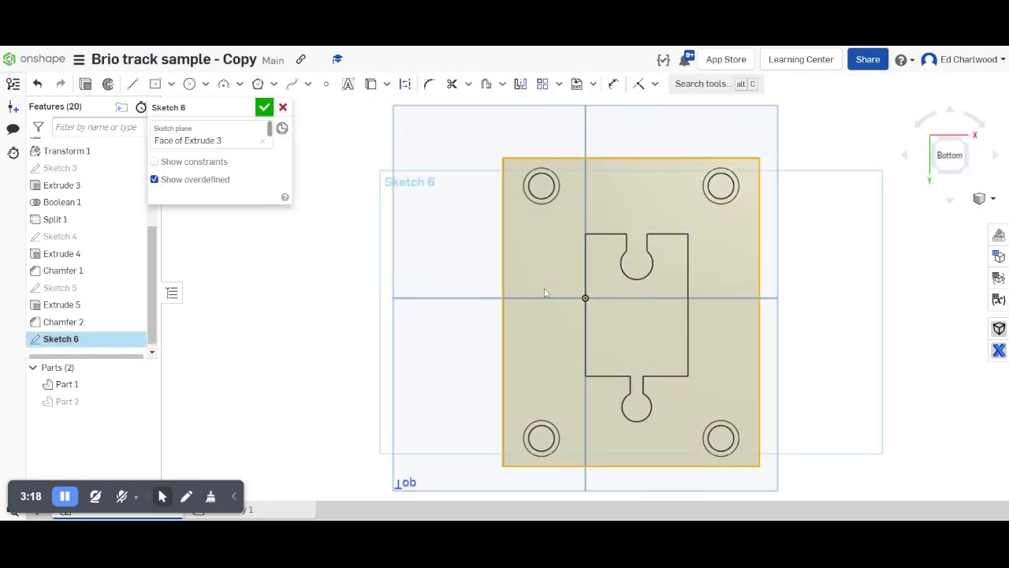
pyautogui.rightClick(544, 292)
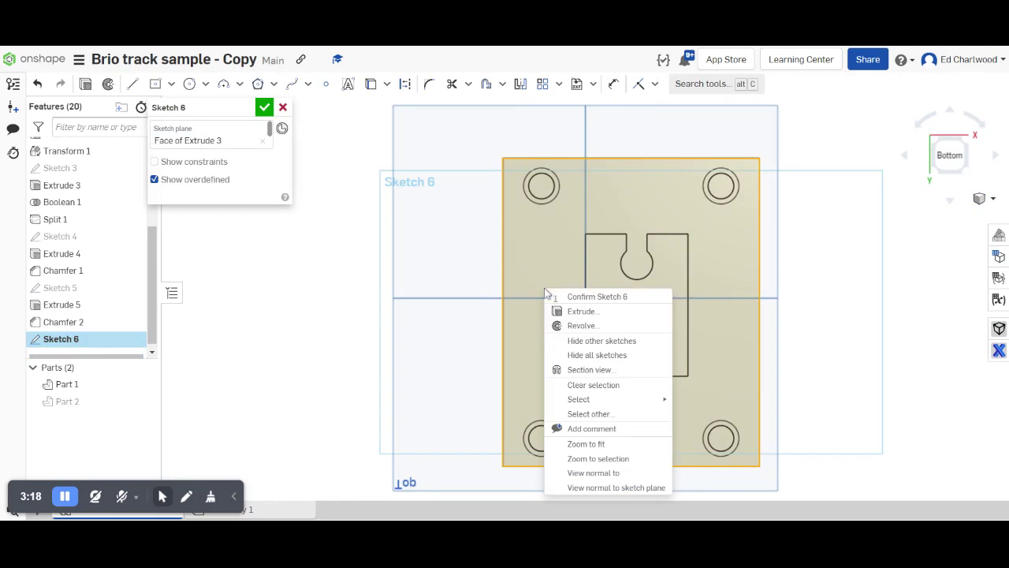
pyautogui.click(192, 89)
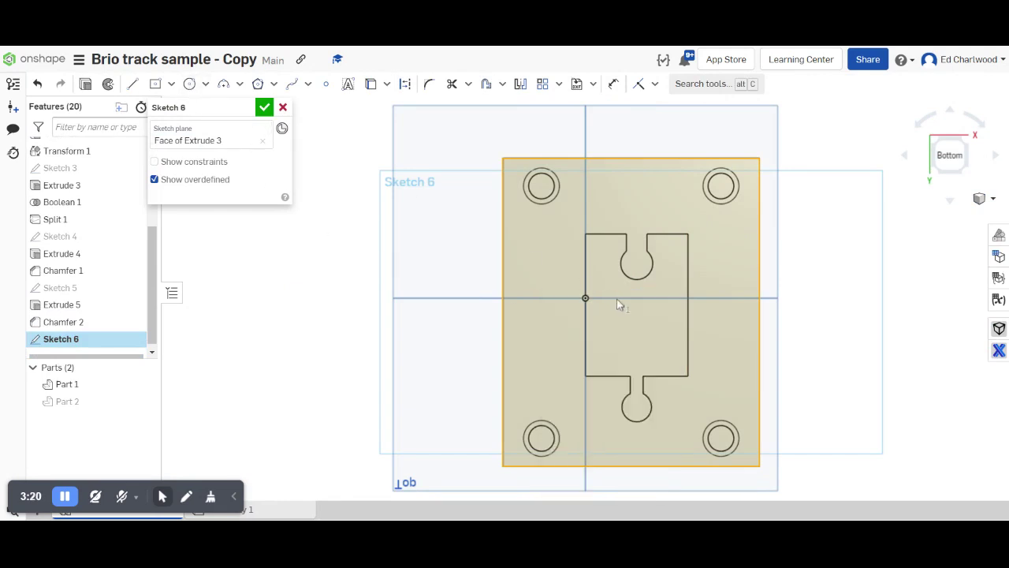
pyautogui.click(189, 83)
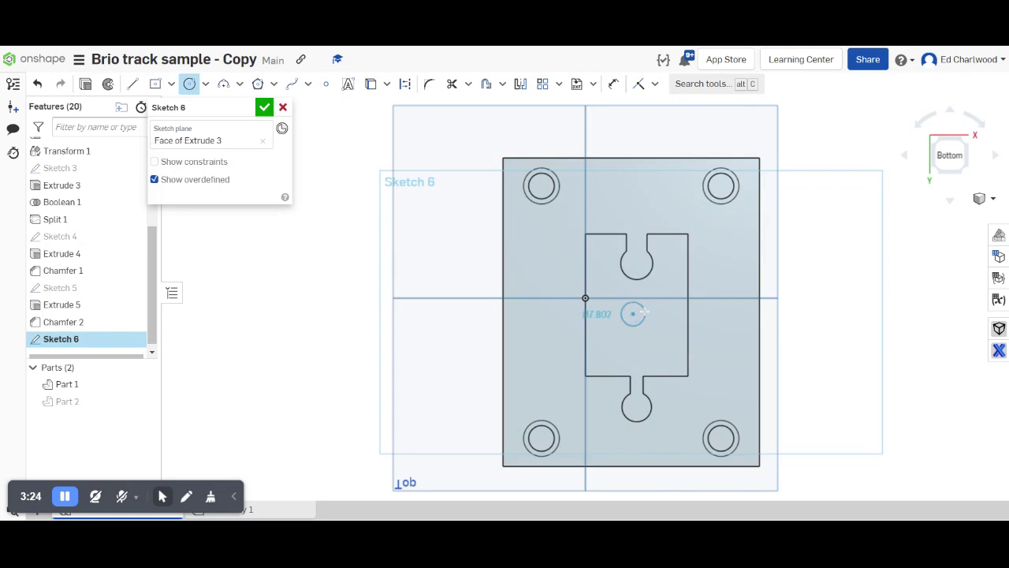
pyautogui.click(644, 313)
pyautogui.click(264, 107)
# Extrude the sketched circle as a 25 mm deep cut into Part 1
pyautogui.moveTo(377, 275); pyautogui.dragTo(623, 308, button='right')
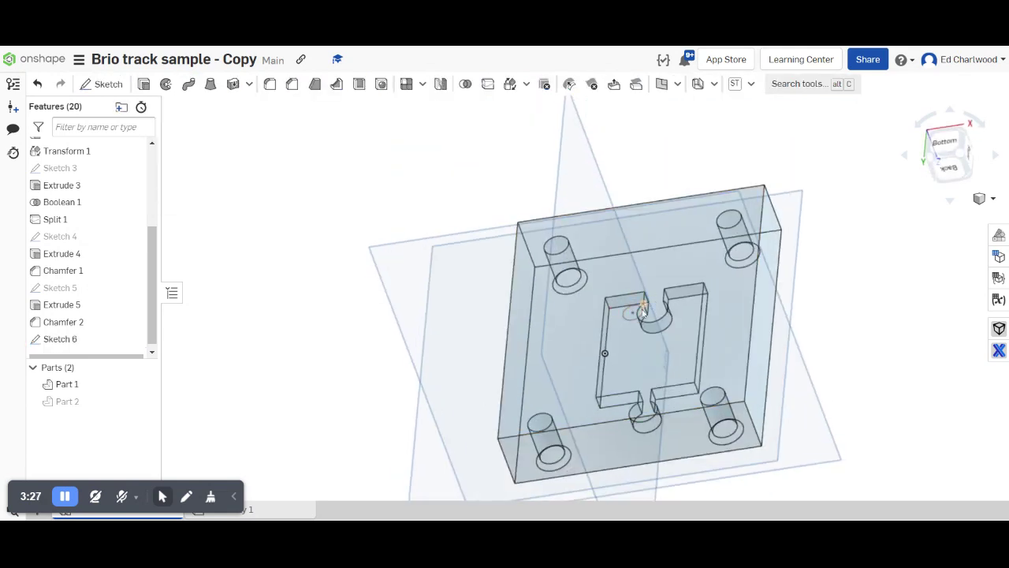
pyautogui.scroll(5, 634, 317)
pyautogui.click(634, 317)
pyautogui.scroll(-6, 637, 316)
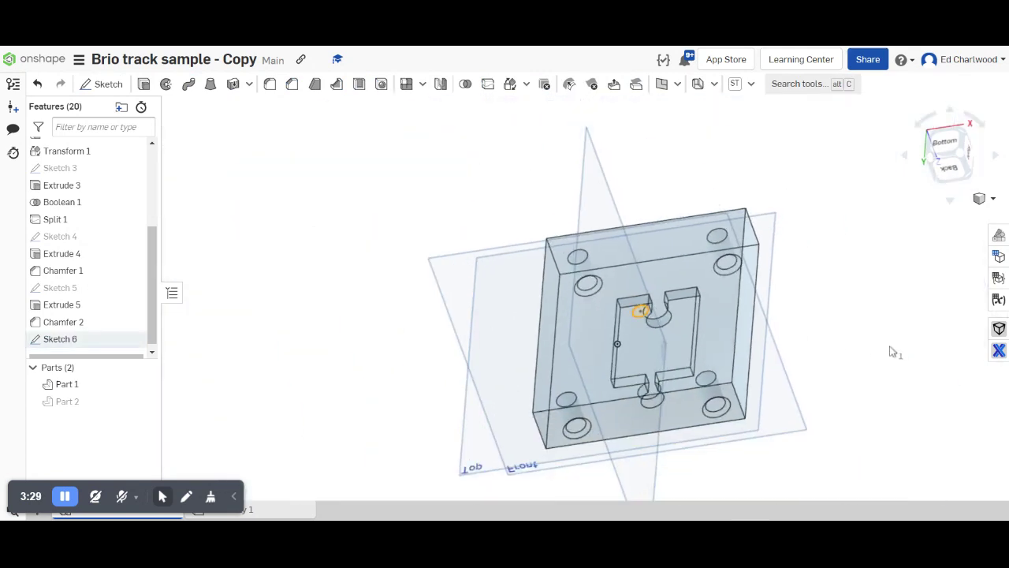
pyautogui.click(952, 169)
pyautogui.click(943, 142)
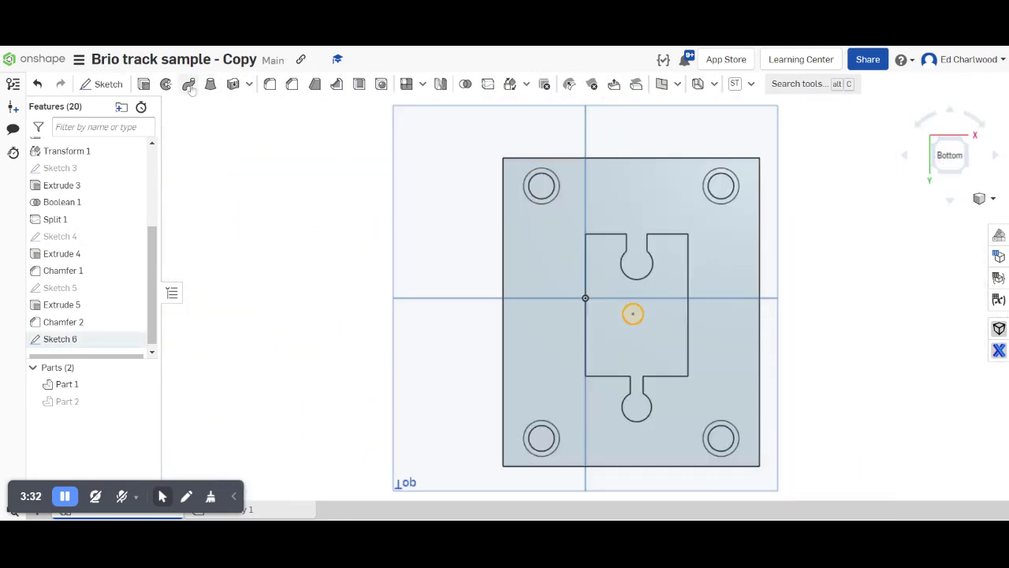
pyautogui.click(144, 84)
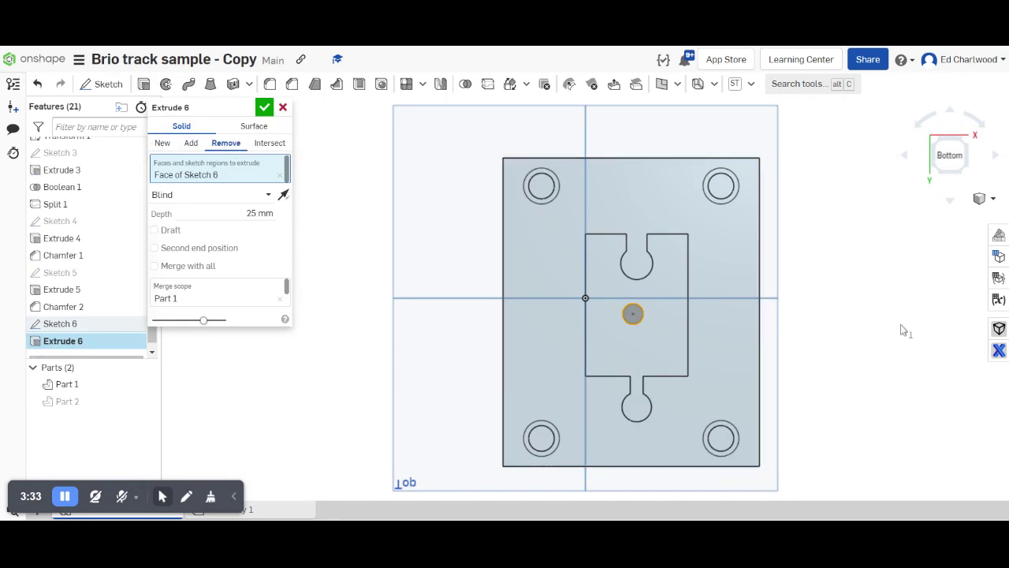
pyautogui.moveTo(903, 330); pyautogui.dragTo(806, 309, button='right')
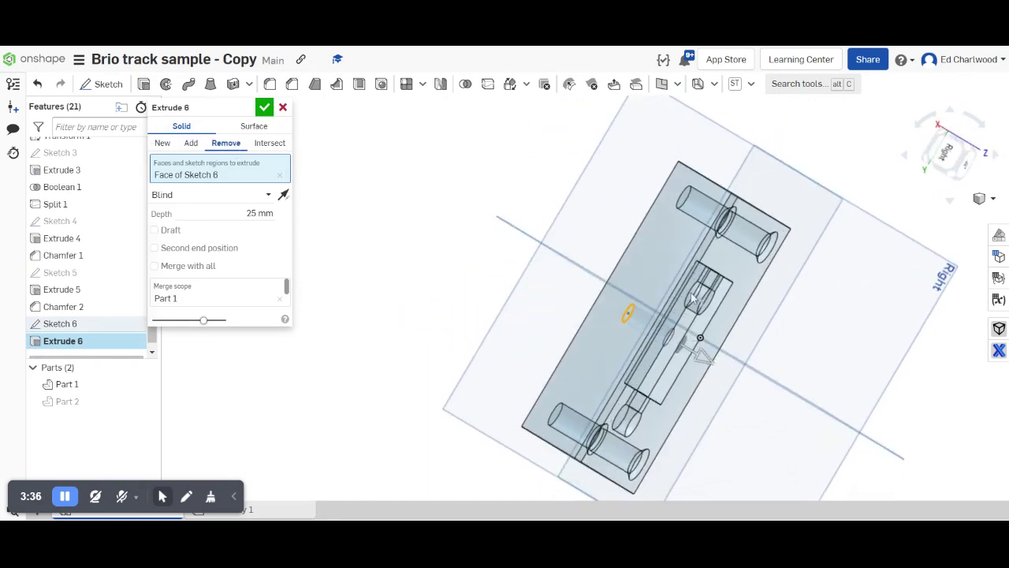
pyautogui.click(265, 108)
# Chamfer the outer rim of the central hole on Part 1 with an equal distance of 5 mm
pyautogui.moveTo(507, 252); pyautogui.dragTo(587, 267, button='right')
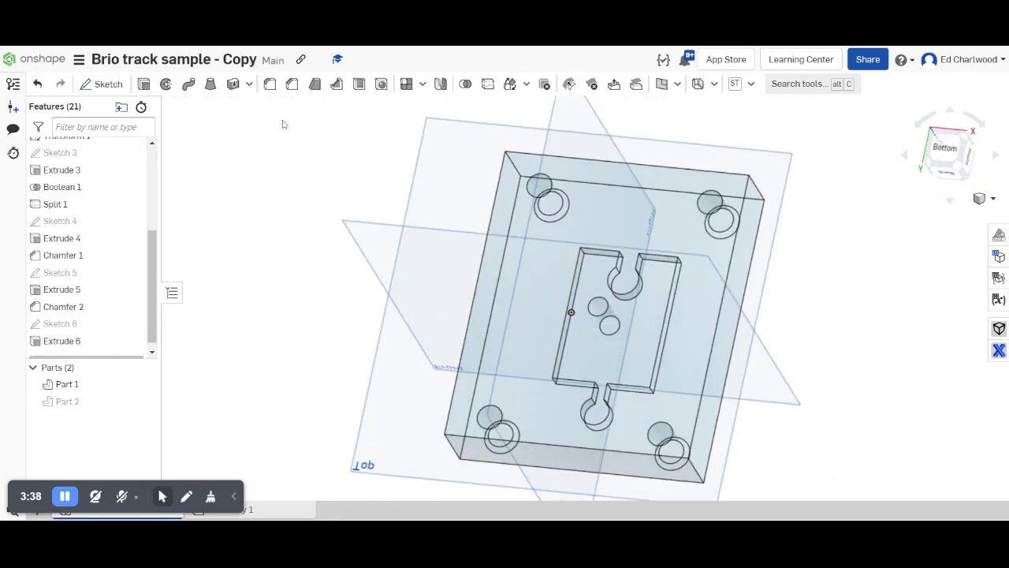
pyautogui.click(291, 83)
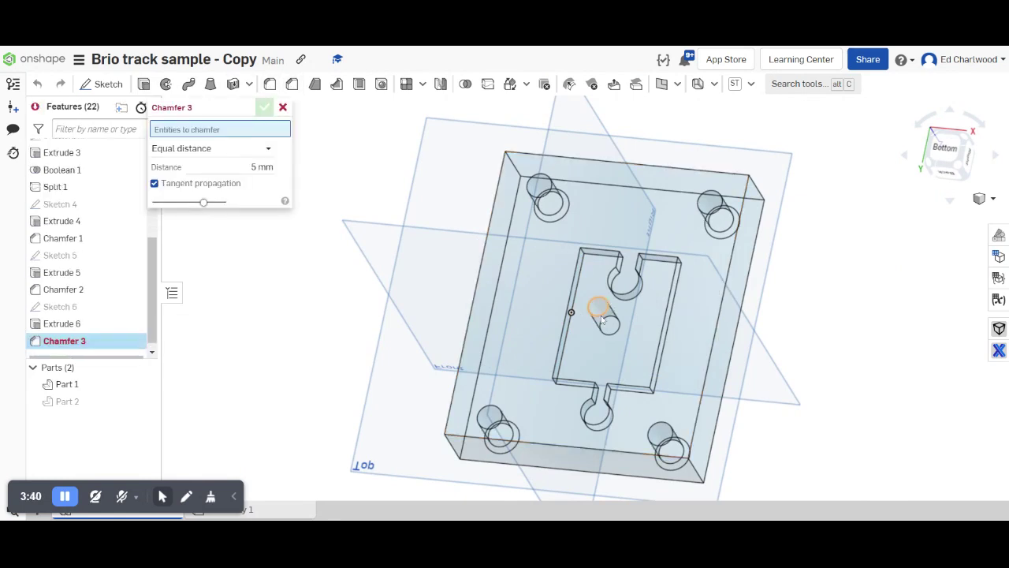
pyautogui.click(593, 301)
pyautogui.click(264, 108)
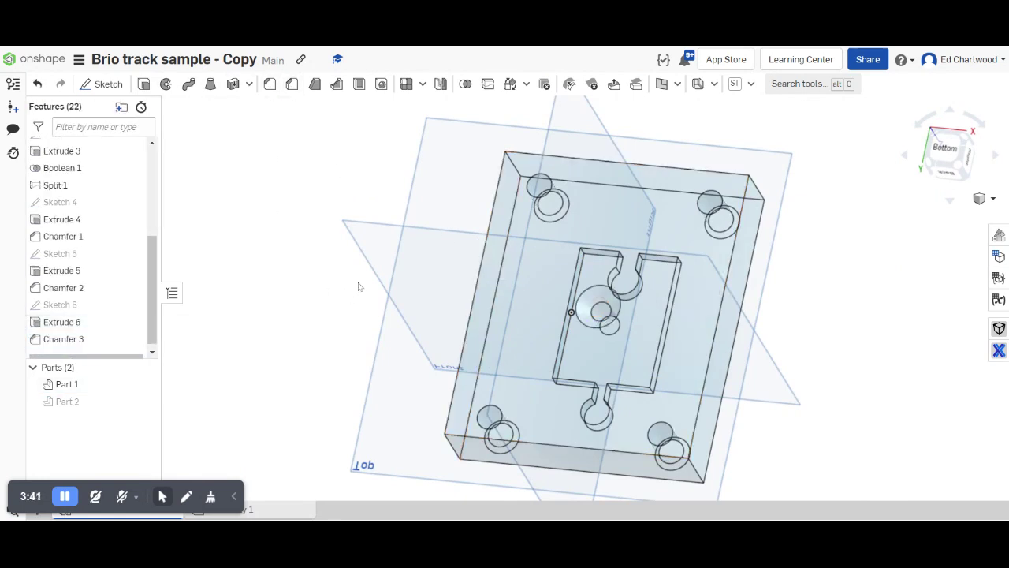
# Show Part 2 in place of Part 1 and set the display style back to shaded
pyautogui.moveTo(331, 272); pyautogui.dragTo(361, 281, button='right')
pyautogui.click(145, 384)
pyautogui.click(144, 401)
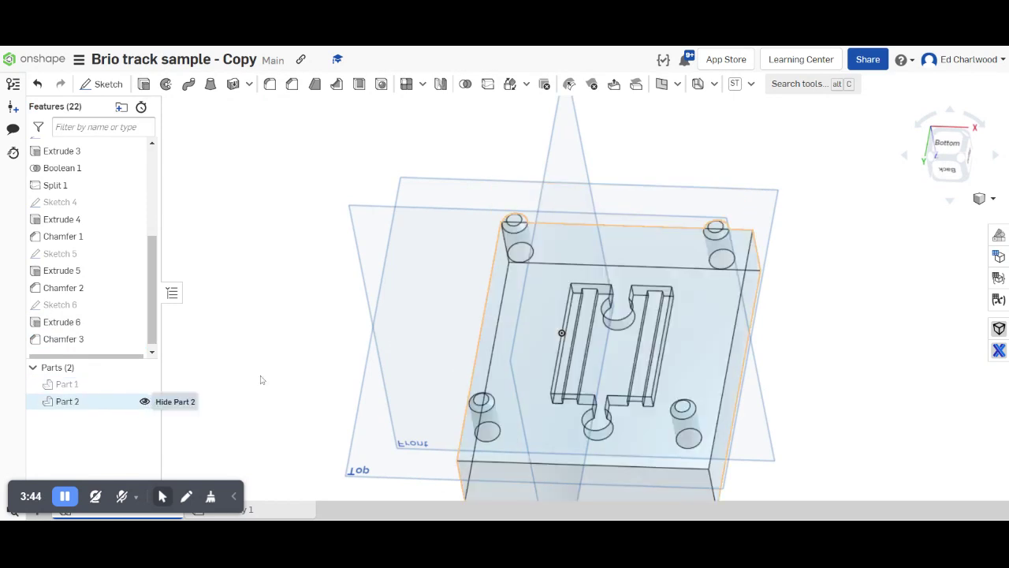
pyautogui.moveTo(390, 367)
pyautogui.mouseDown(button='right')
pyautogui.moveTo(436, 346)
pyautogui.moveTo(406, 359)
pyautogui.mouseUp(button='right')
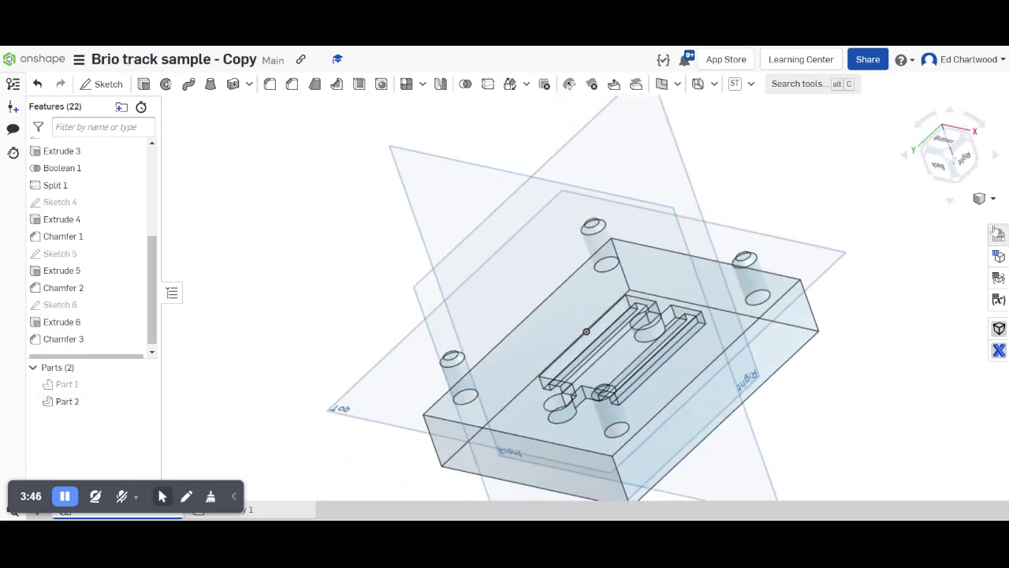
pyautogui.click(992, 198)
pyautogui.click(914, 319)
pyautogui.moveTo(914, 324); pyautogui.dragTo(872, 333, button='right')
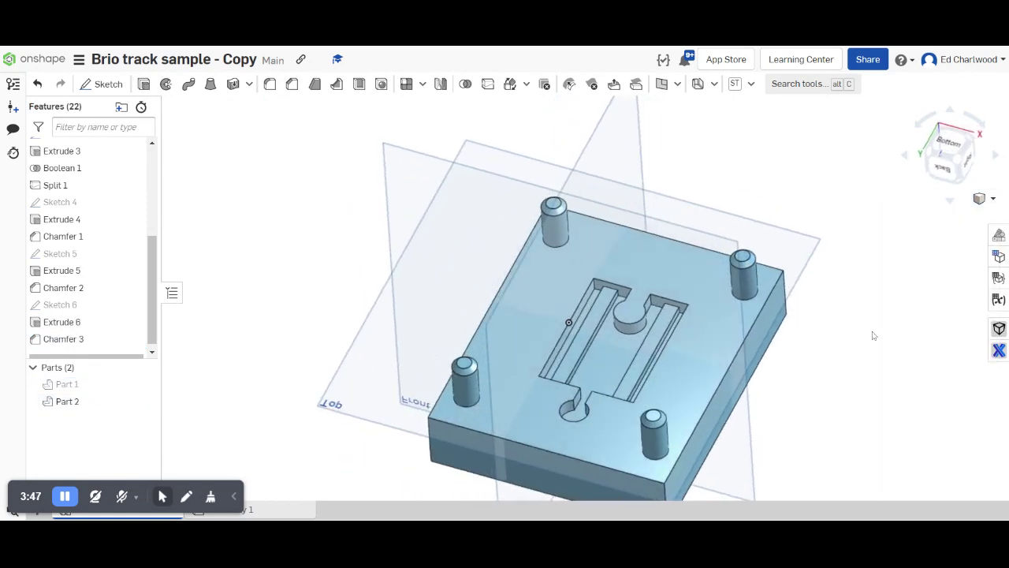
# Sketch a thin rectangle about 40 mm by 3 mm on Part 2's split face, running from the track cavity past the block's side edge
pyautogui.click(709, 354)
pyautogui.rightClick(710, 355)
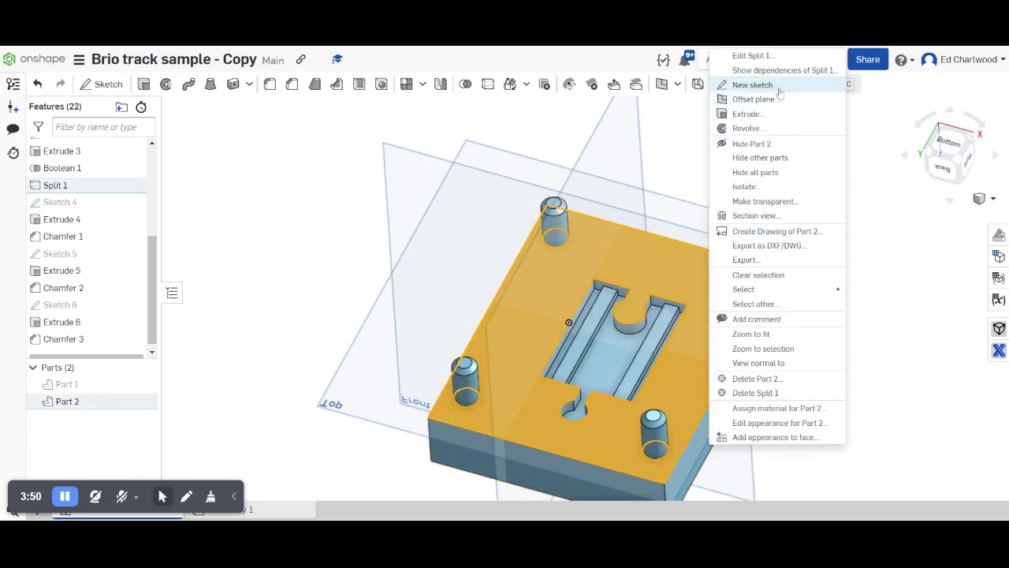
pyautogui.click(752, 85)
pyautogui.click(952, 153)
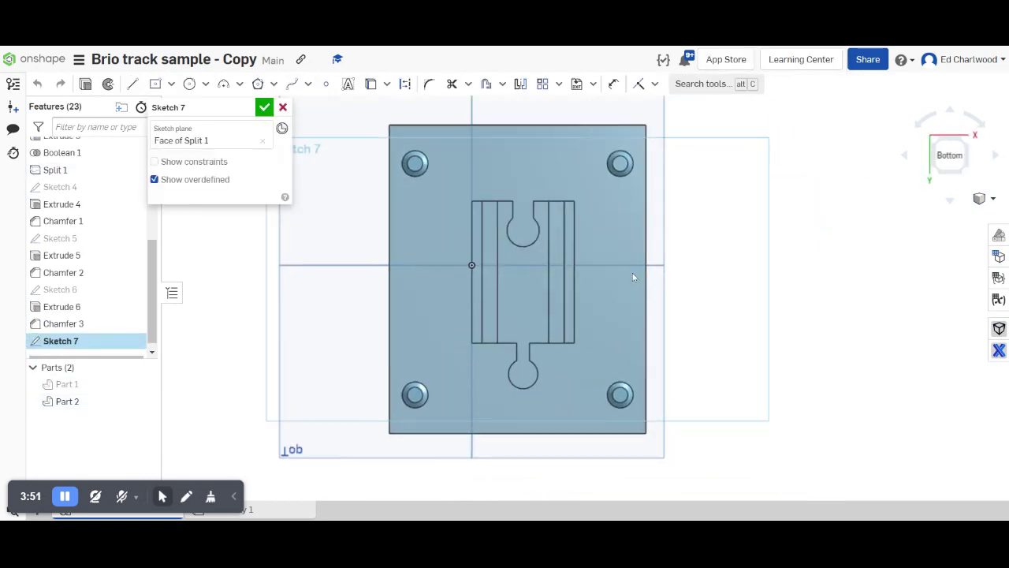
pyautogui.click(155, 83)
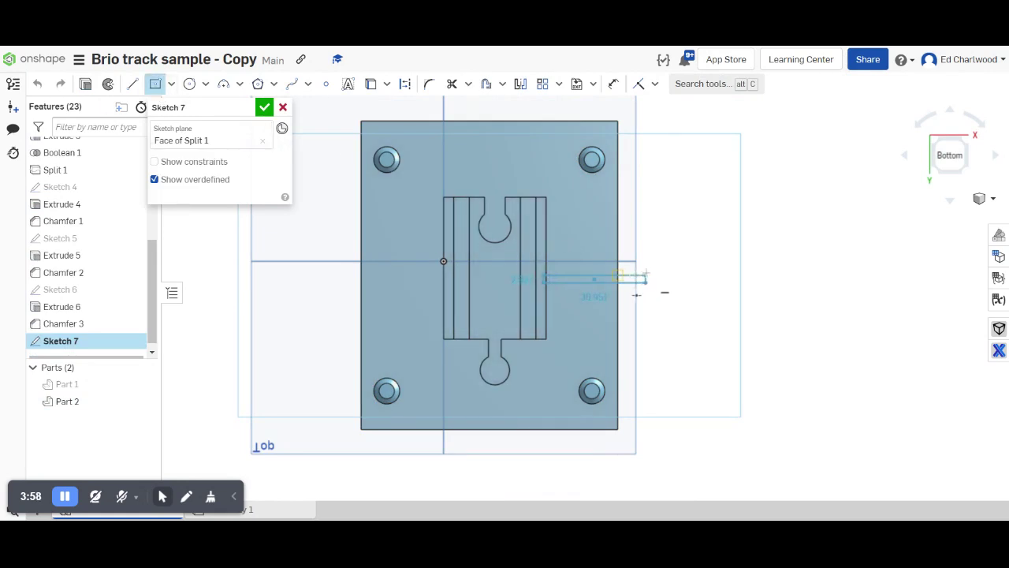
pyautogui.click(647, 273)
pyautogui.write('1')
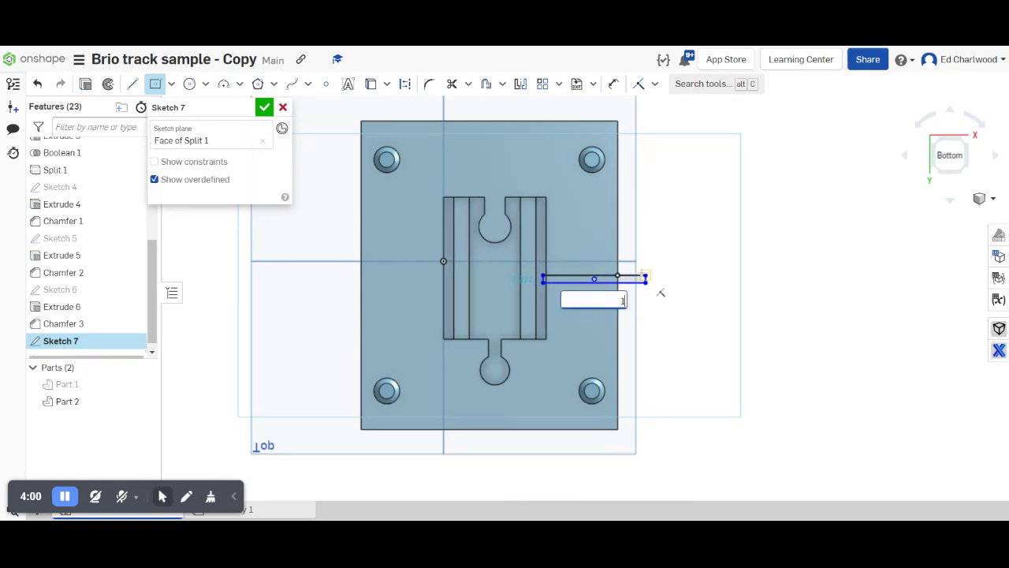
pyautogui.press('Escape')
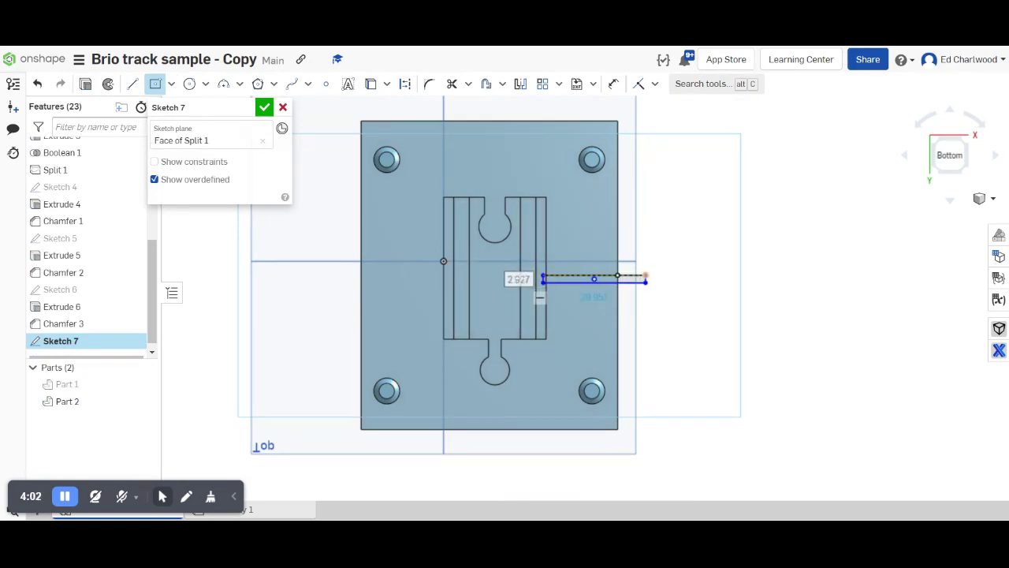
pyautogui.scroll(3, 669, 326)
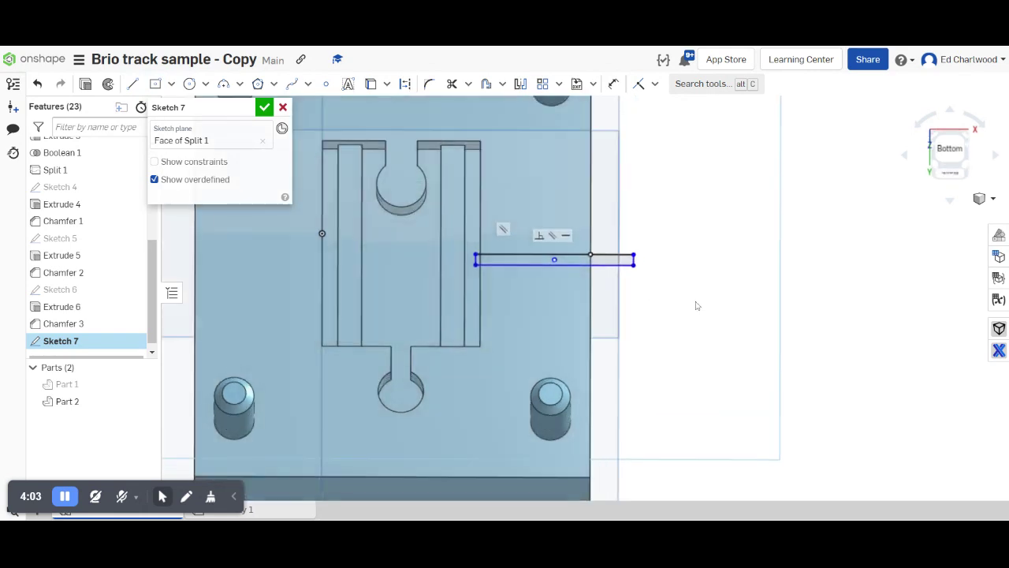
pyautogui.click(264, 106)
# Extrude the rectangle's region between the cavity and the block's edge by 0.001 mm, adding it to Part 2
pyautogui.scroll(3, 588, 284)
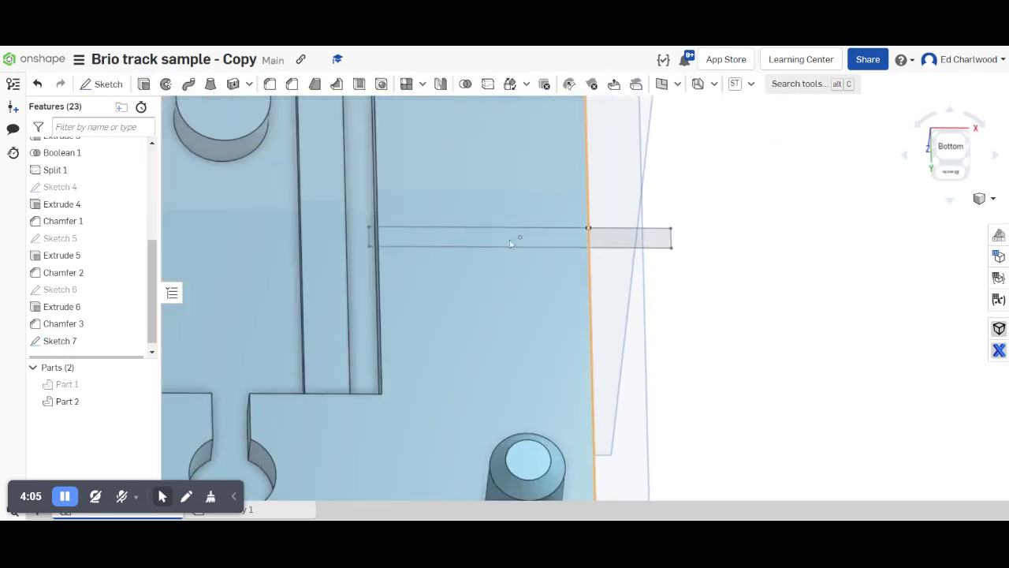
pyautogui.click(518, 236)
pyautogui.hotkey('shift', 'e')
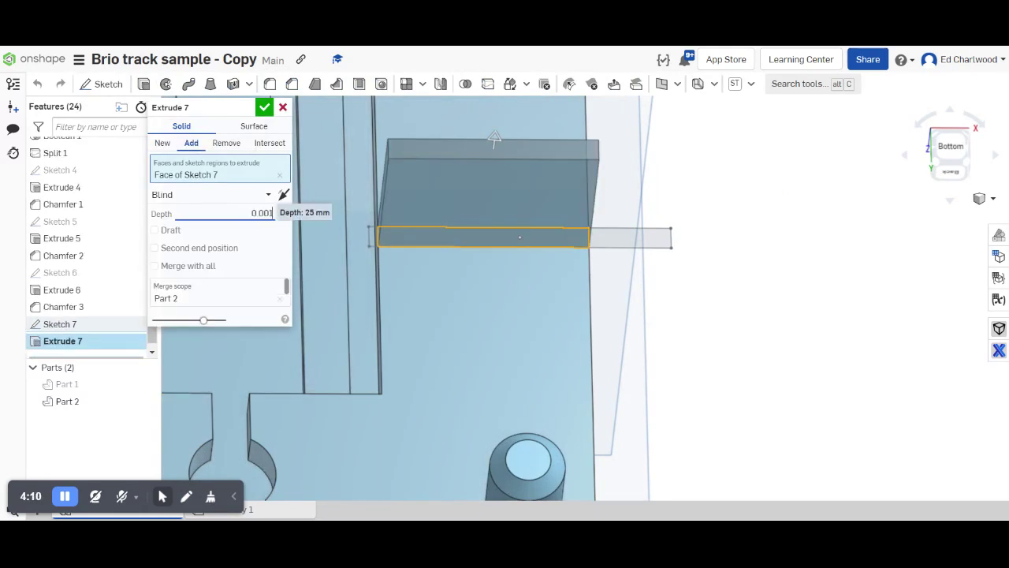
pyautogui.click(263, 111)
pyautogui.scroll(-3, 385, 218)
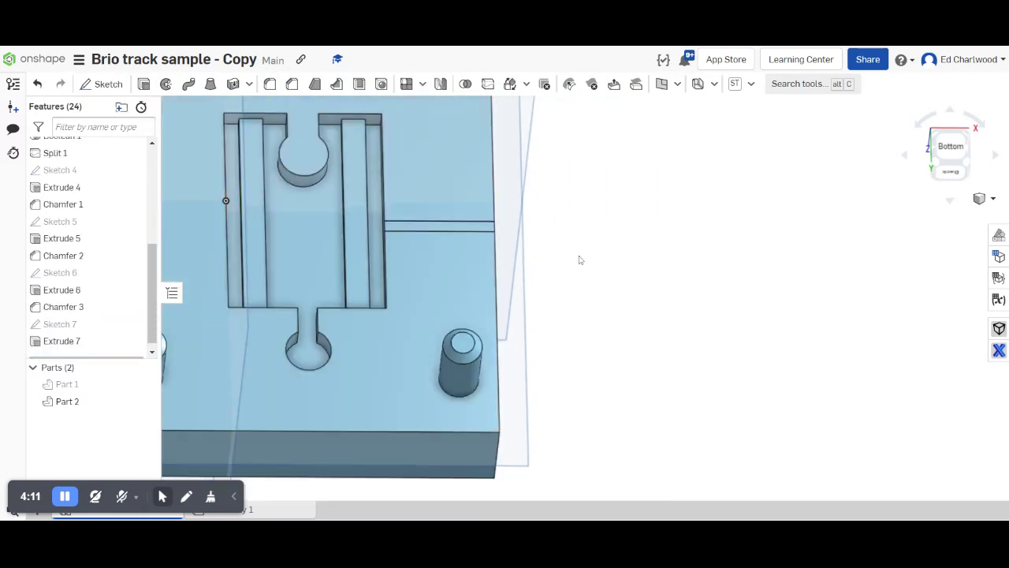
pyautogui.moveTo(579, 260); pyautogui.dragTo(324, 415, button='right')
pyautogui.click(66, 496)
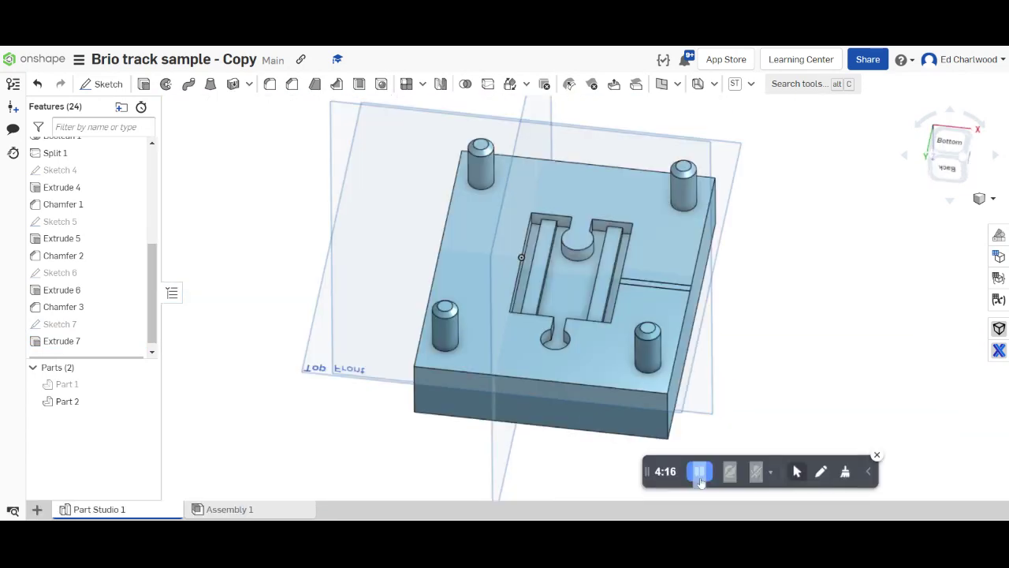
pyautogui.moveTo(361, 432); pyautogui.dragTo(326, 438, button='right')
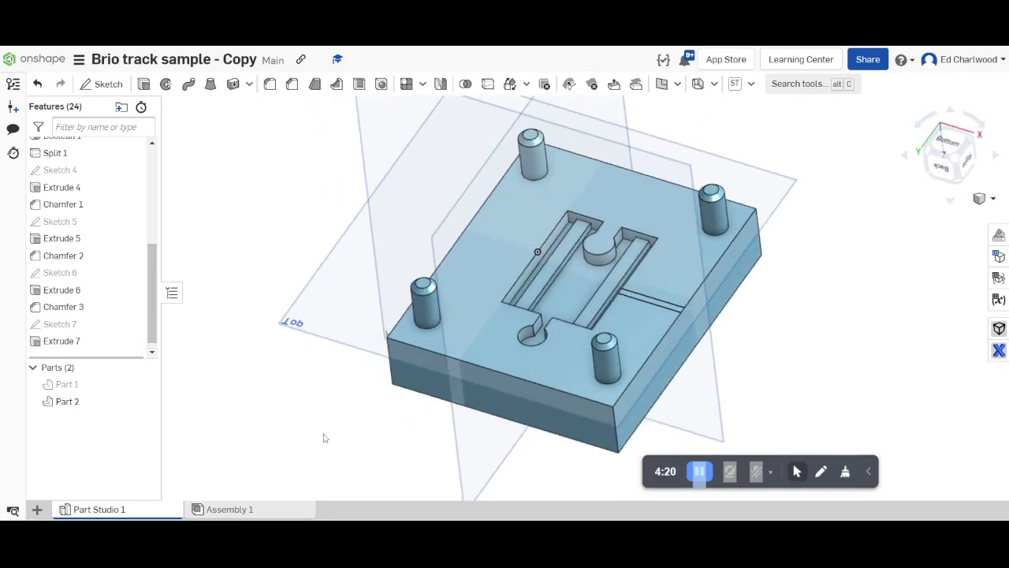
# Create a drawing of Part 2 from the ISO_A4.dwt template with four views
pyautogui.rightClick(90, 407)
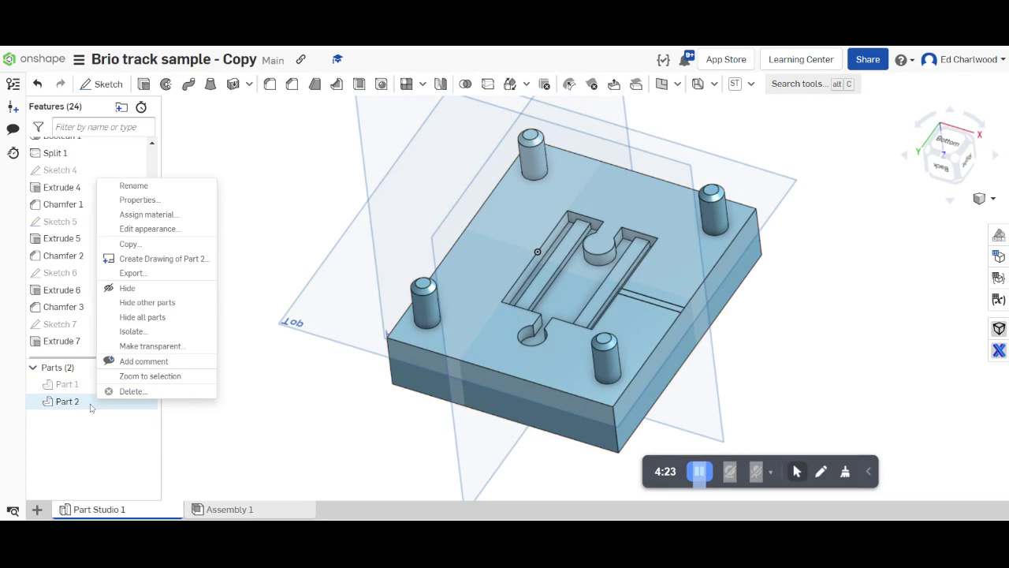
pyautogui.click(186, 267)
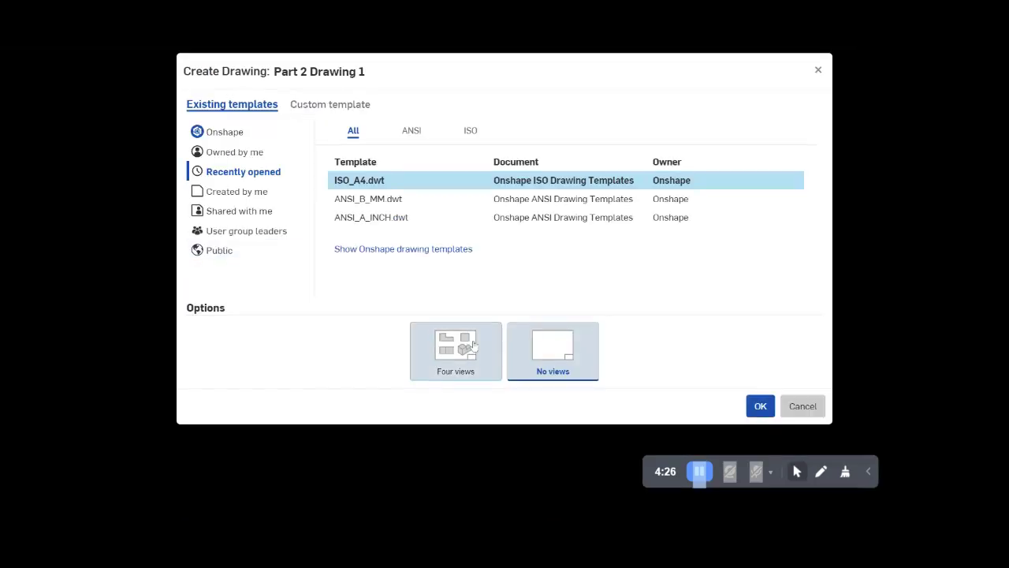
pyautogui.click(426, 325)
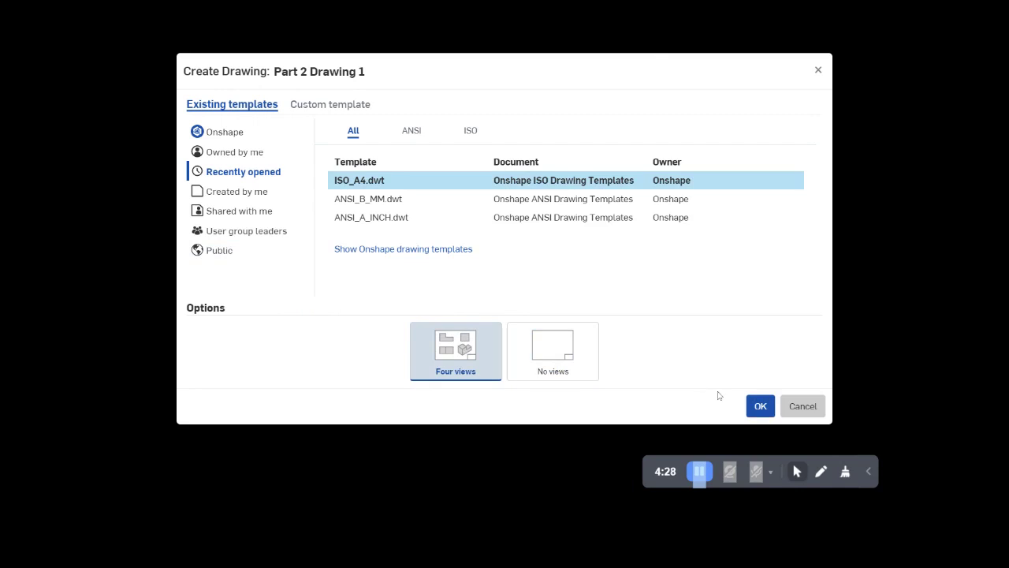
pyautogui.click(759, 406)
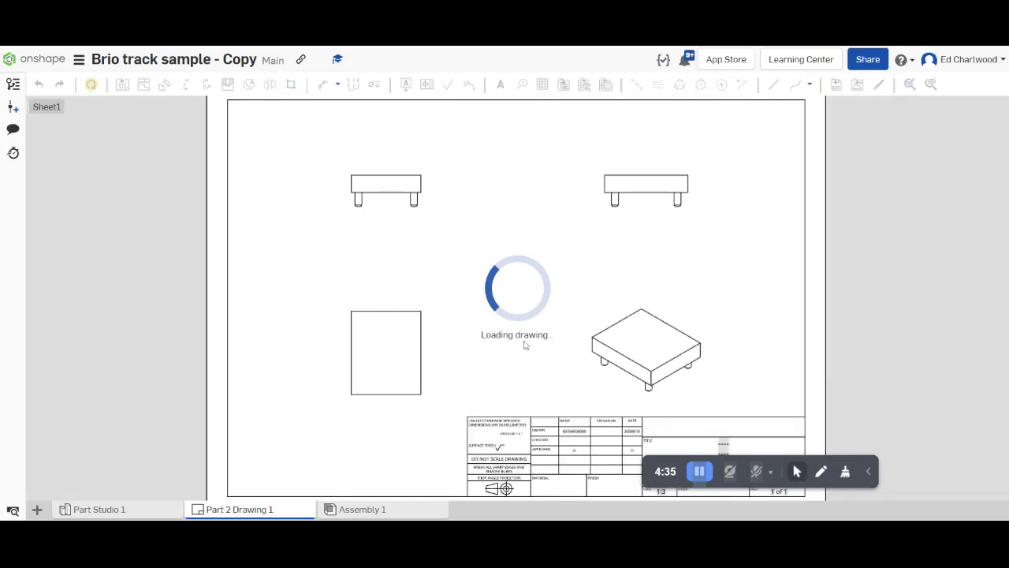
# Show hidden lines in the isometric view and in the side view of Part 2
pyautogui.rightClick(639, 339)
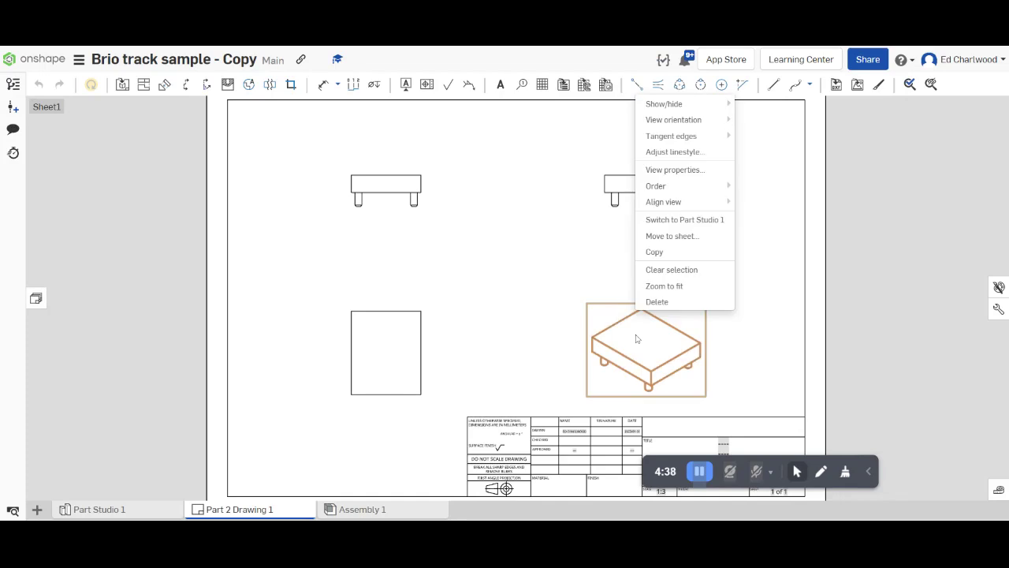
pyautogui.moveTo(713, 143)
pyautogui.moveTo(710, 104)
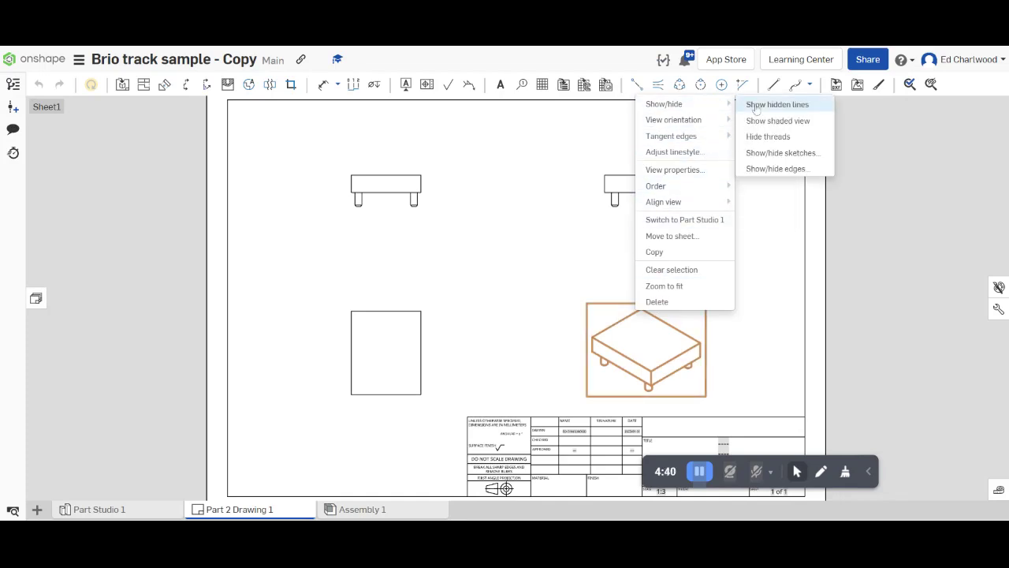
pyautogui.click(784, 111)
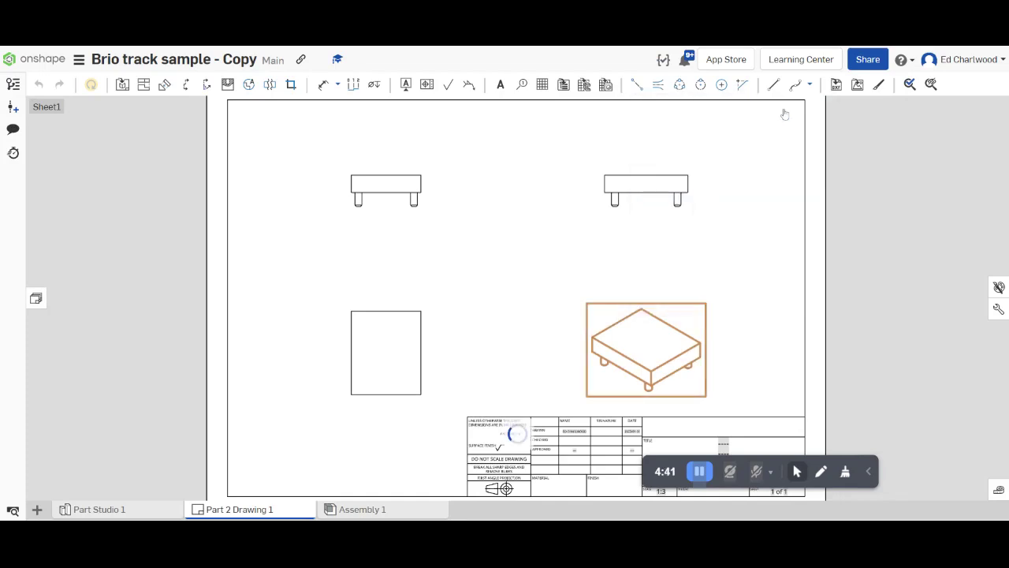
pyautogui.rightClick(661, 184)
pyautogui.moveTo(741, 169)
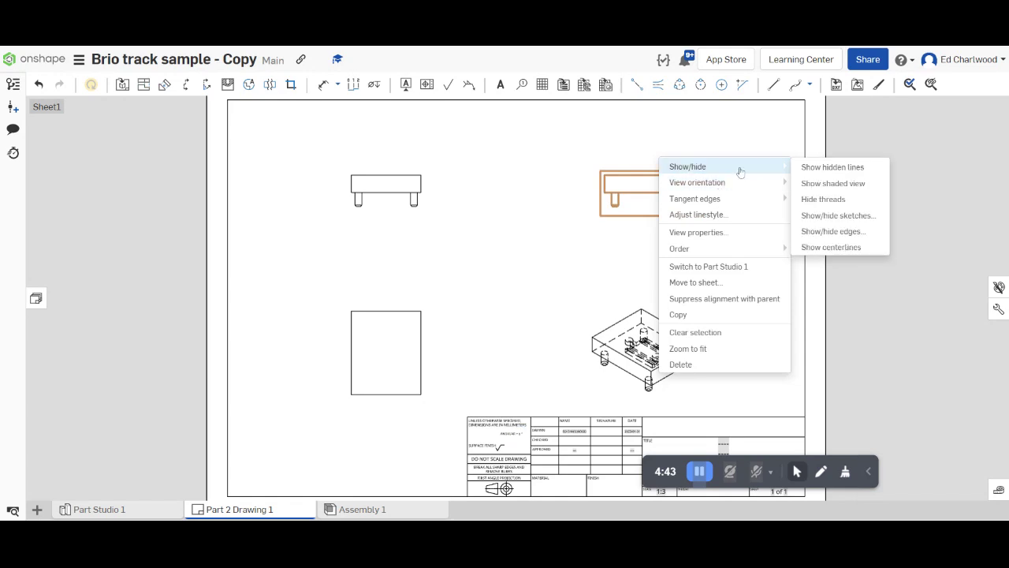
pyautogui.click(844, 165)
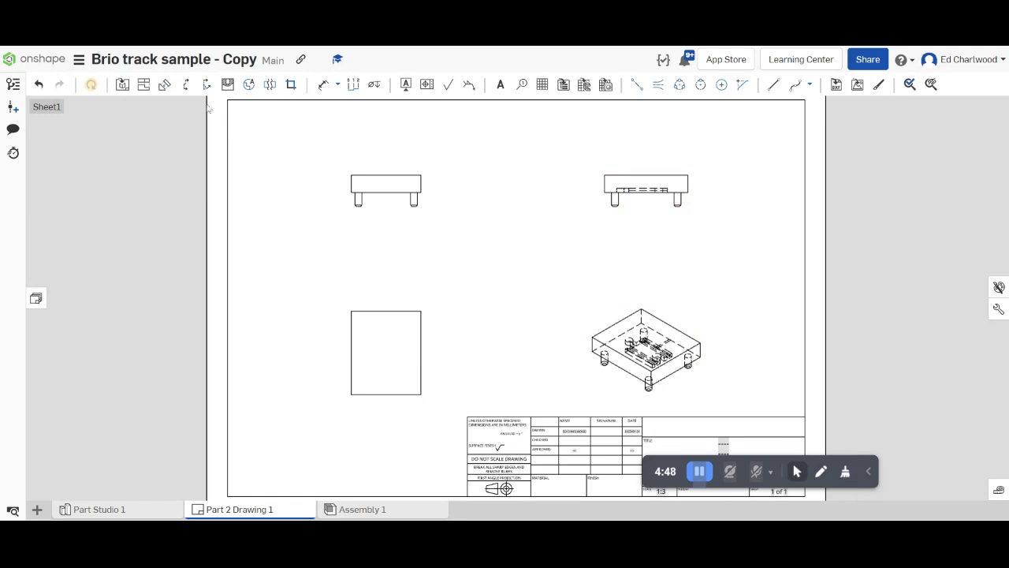
# Dimension the block's width above the plan view and the left pin's straight length below the block in the front view
pyautogui.click(324, 85)
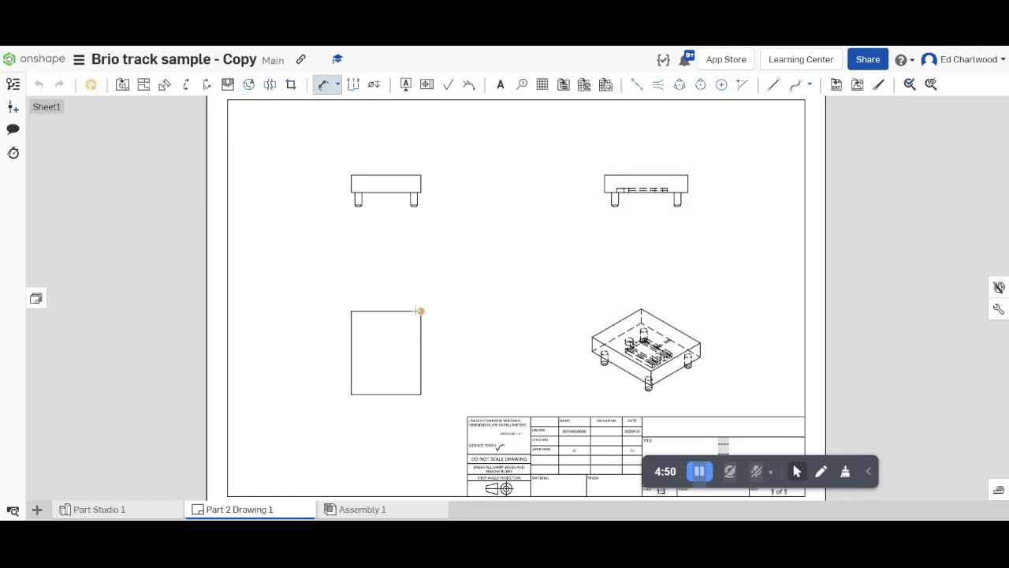
pyautogui.click(351, 311)
pyautogui.click(323, 245)
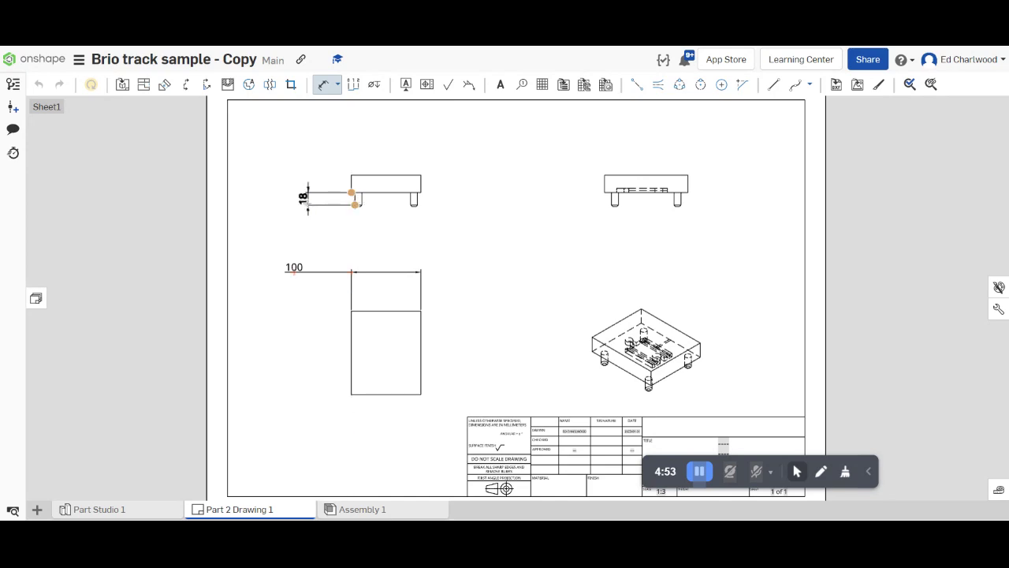
pyautogui.click(294, 221)
# Dimension the height of the chamfered tip on the front view's right pin, placing the dimension beside the pin
pyautogui.scroll(3, 358, 211)
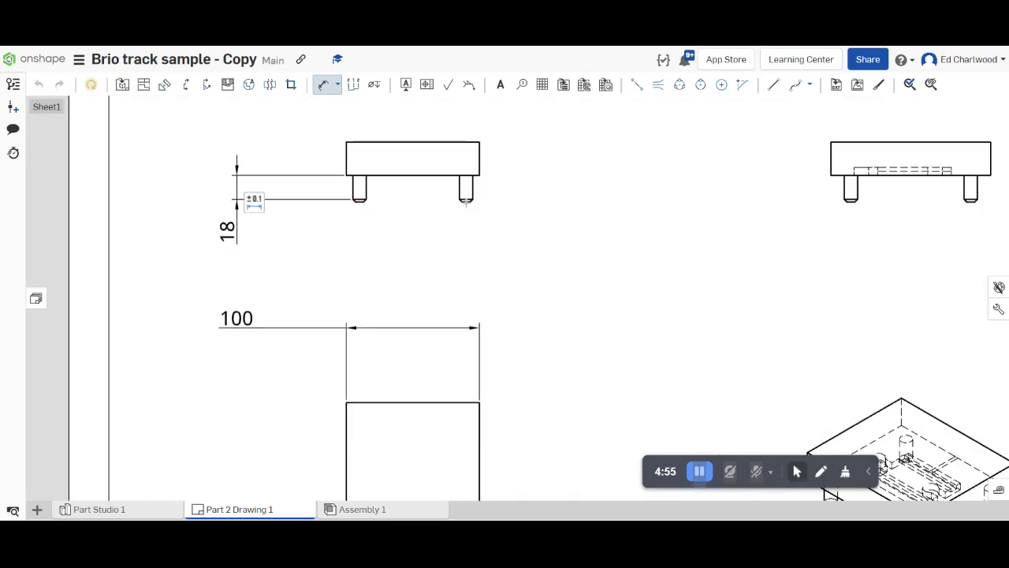
pyautogui.click(469, 199)
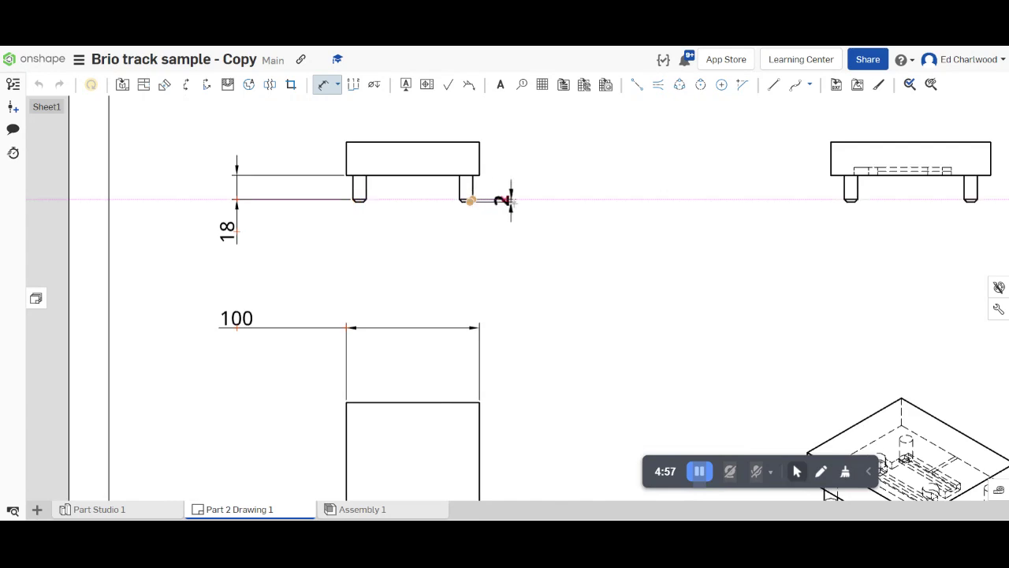
pyautogui.click(527, 195)
# Fill in the title block's material field with "Stainless steel"
pyautogui.scroll(-5, 631, 295)
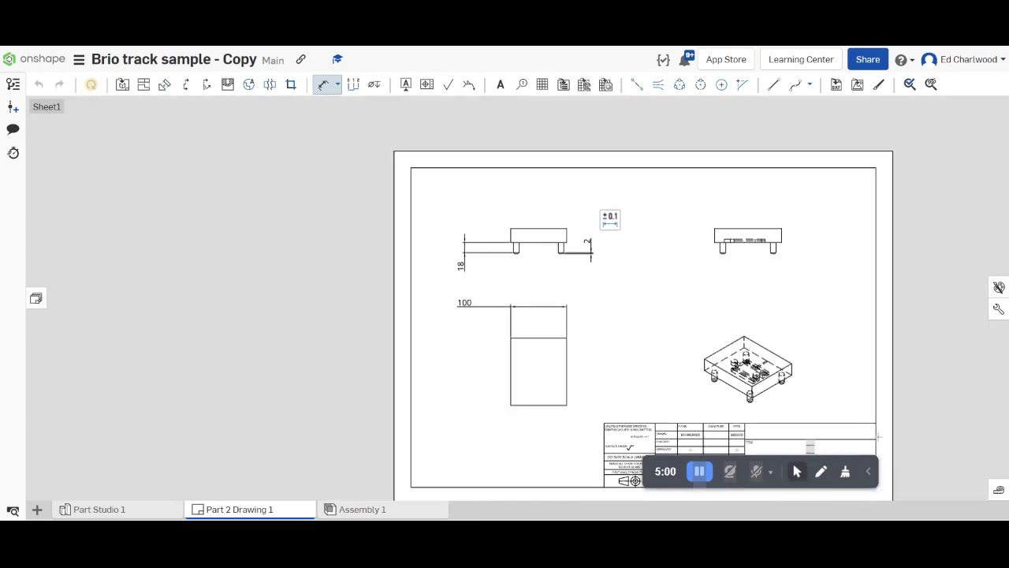
pyautogui.moveTo(878, 436); pyautogui.dragTo(682, 239, button='middle')
pyautogui.scroll(6, 479, 307)
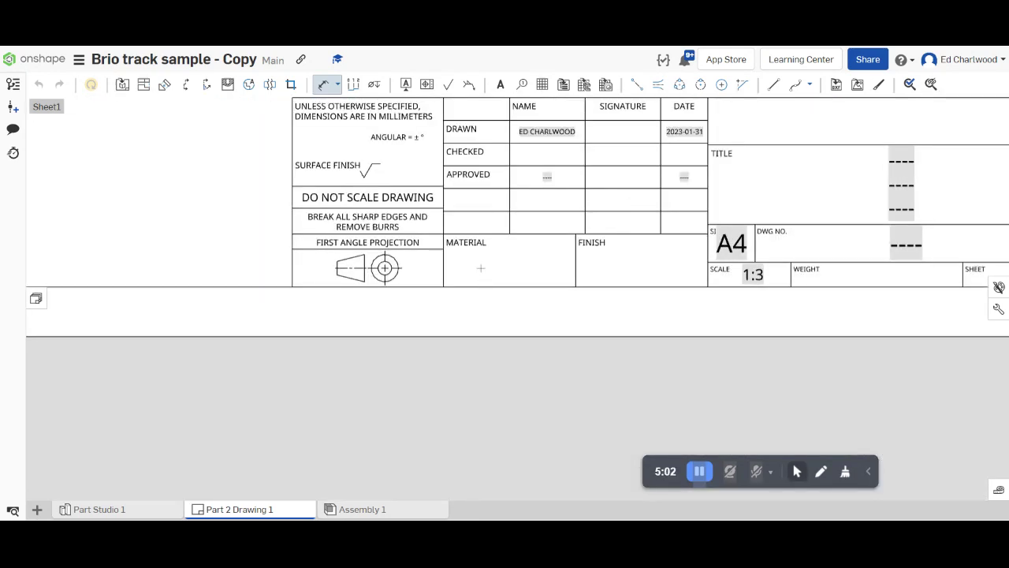
pyautogui.press('Escape')
pyautogui.doubleClick(495, 266)
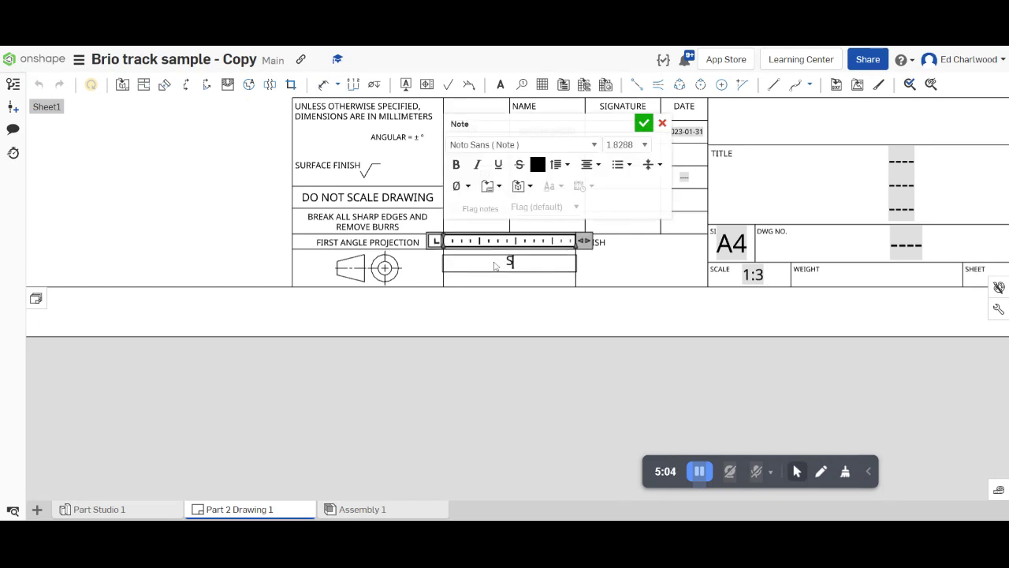
pyautogui.write('Stainless ')
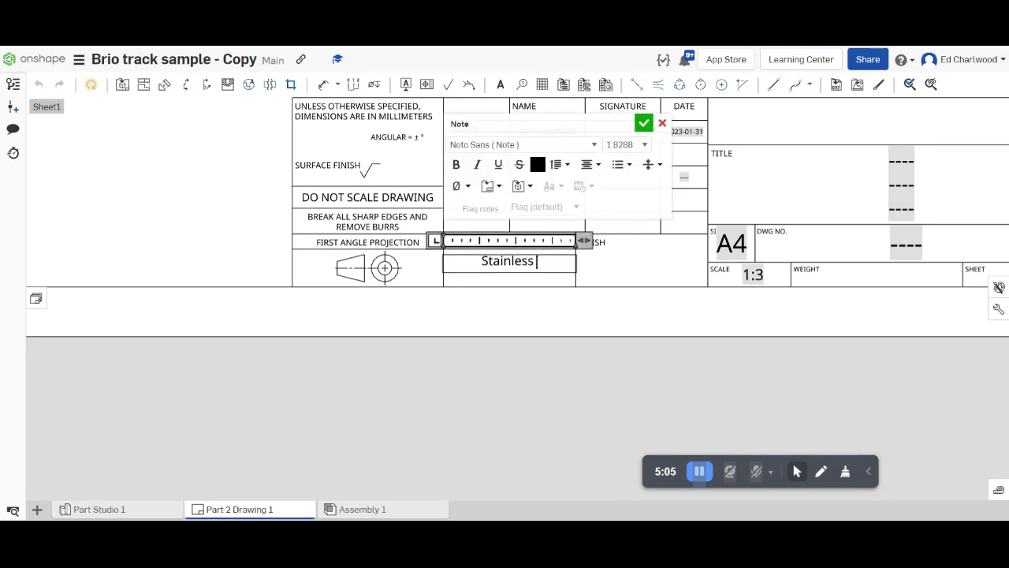
pyautogui.write('steel')
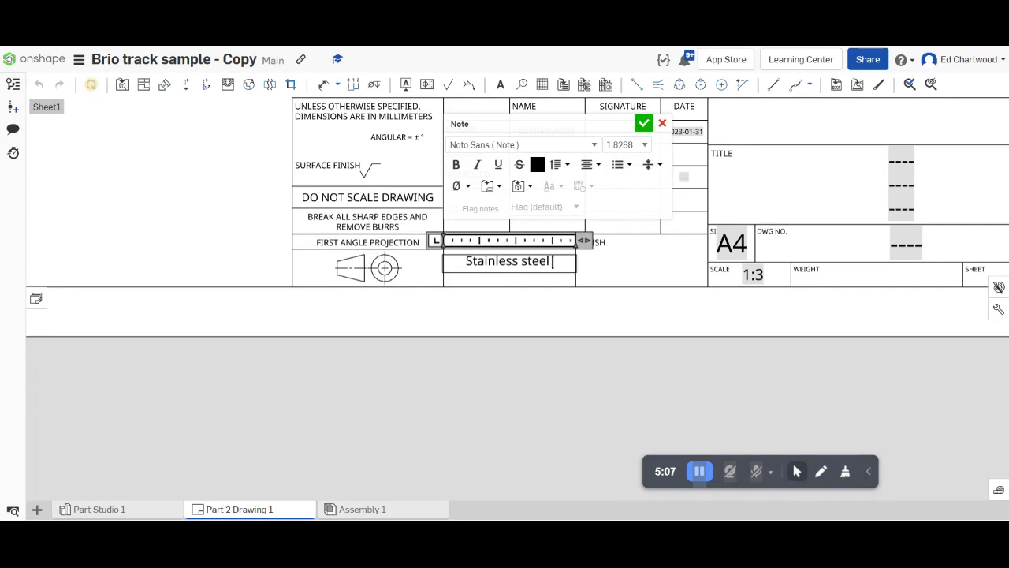
pyautogui.click(550, 254)
pyautogui.scroll(-8, 480, 222)
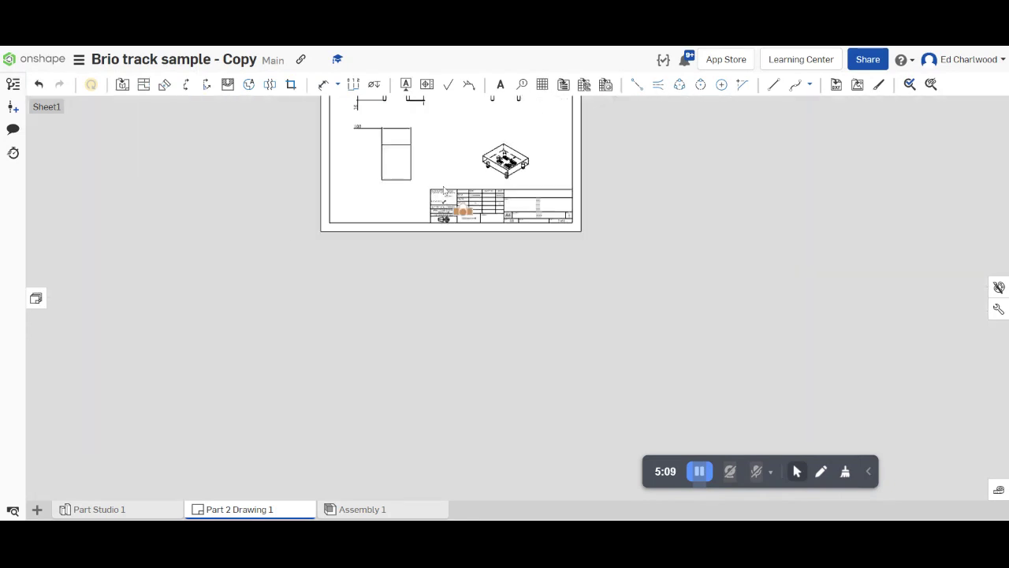
pyautogui.moveTo(443, 174); pyautogui.dragTo(475, 335, button='middle')
pyautogui.scroll(2, 474, 335)
pyautogui.scroll(2, 474, 335)
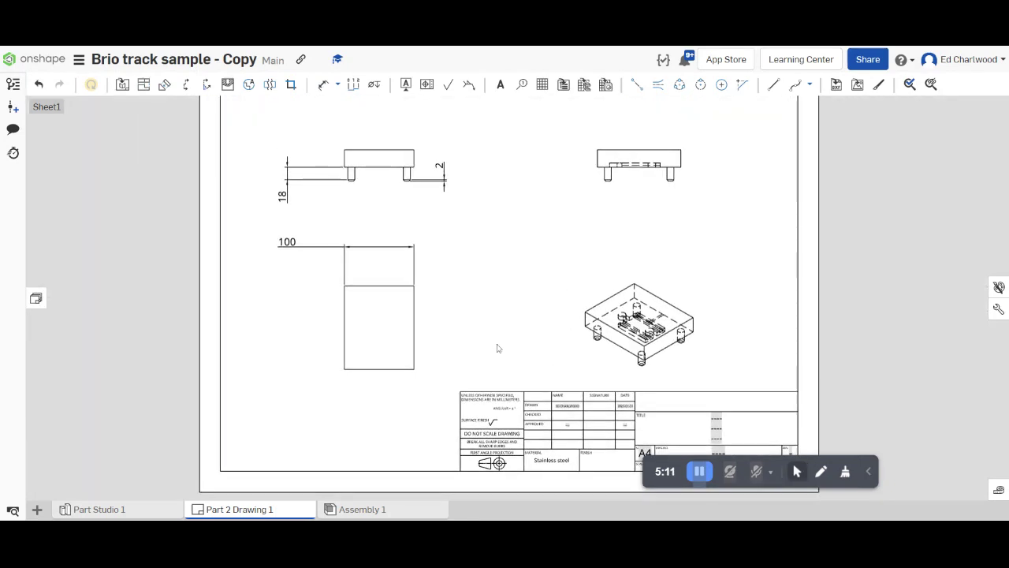
pyautogui.scroll(-1, 547, 340)
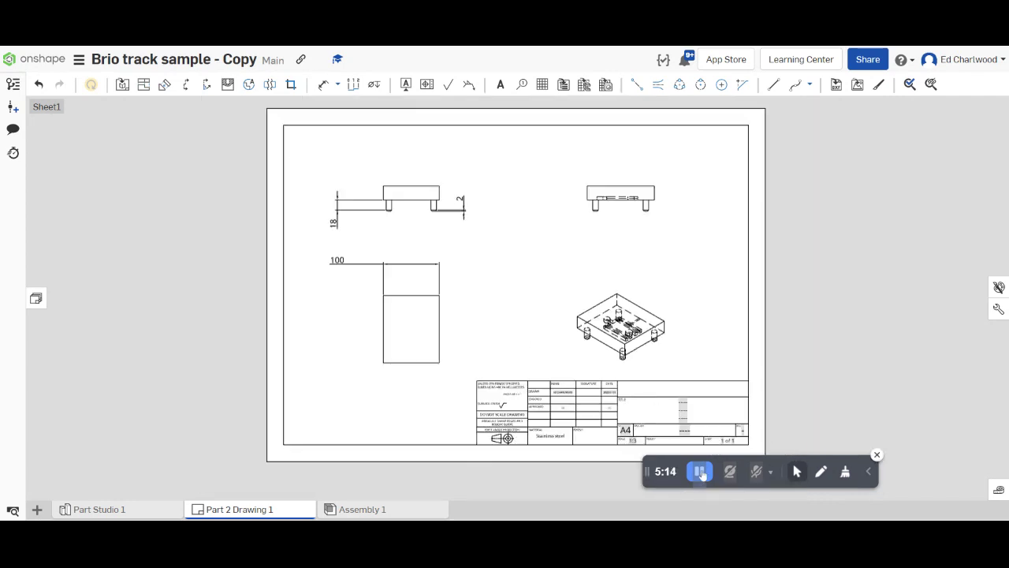